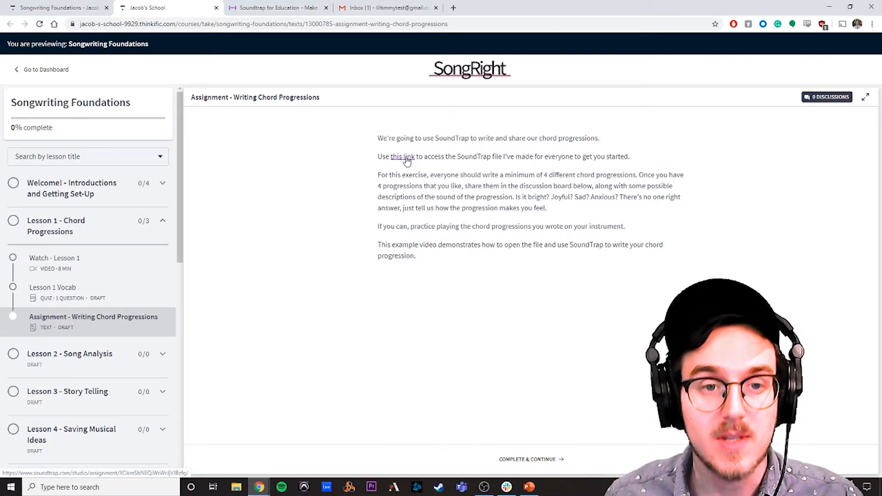
Step: Switch to Gmail, open the Soundtrap for Education account e-mail and follow its log-in link
{"action": "left_click", "coordinate": [383, 7]}
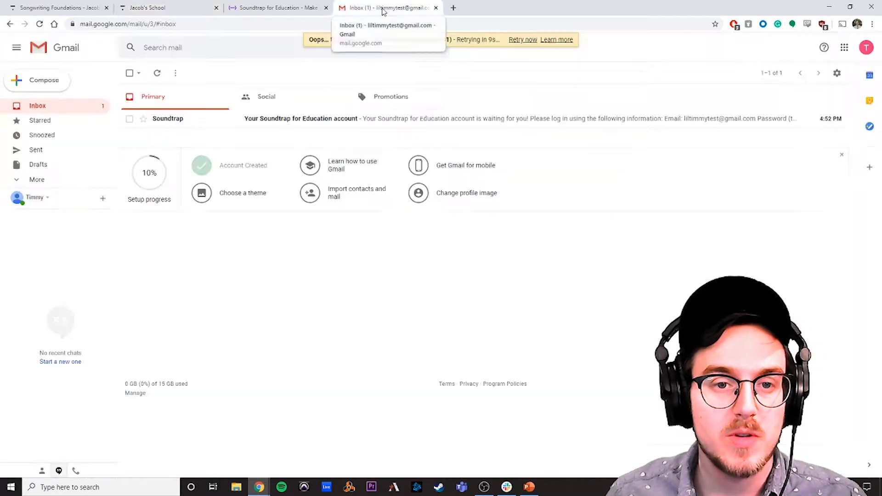
{"action": "left_click", "coordinate": [327, 126]}
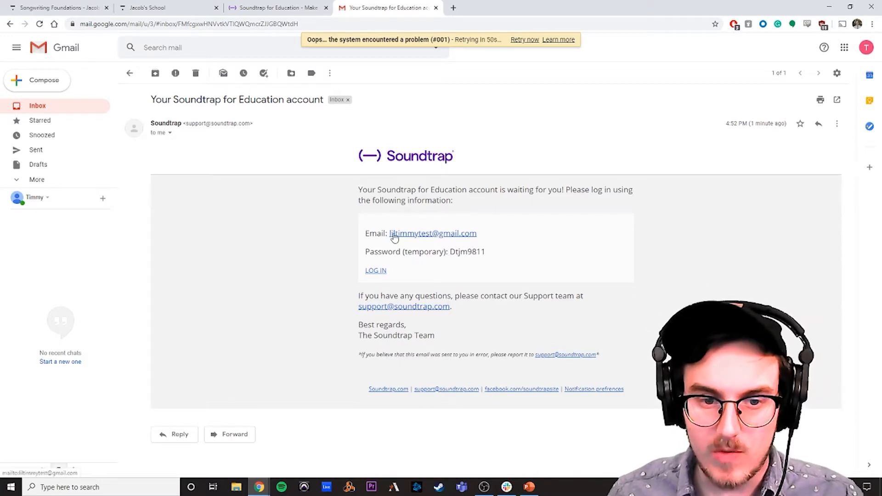
{"action": "left_click", "coordinate": [376, 271]}
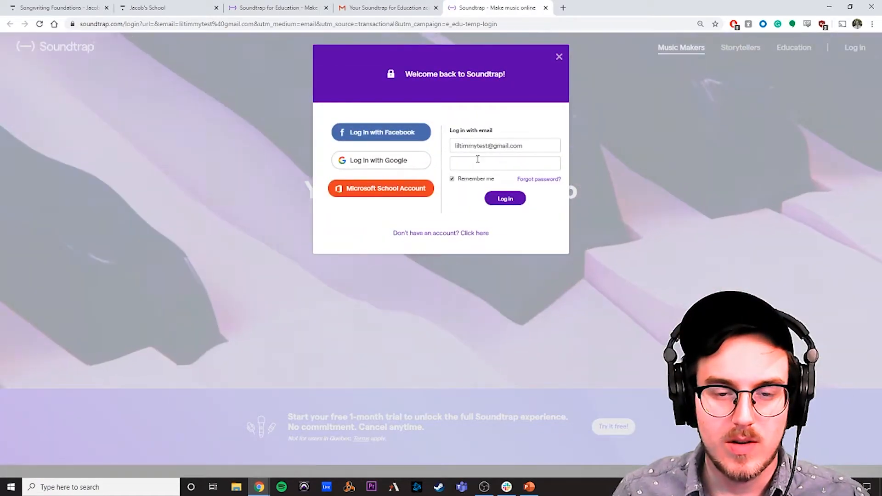
Step: Log in to Soundtrap with the temporary password copied from the account e-mail, and save the login in the browser
{"action": "left_click", "coordinate": [477, 159]}
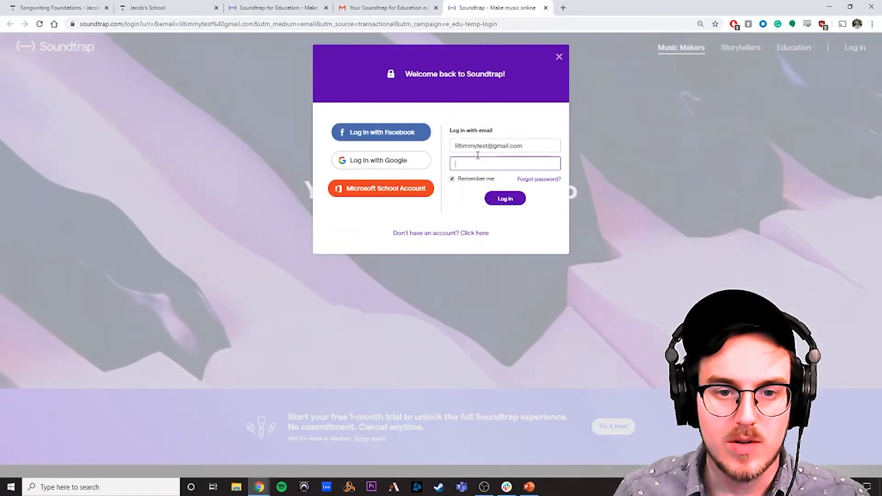
{"action": "left_click", "coordinate": [385, 6]}
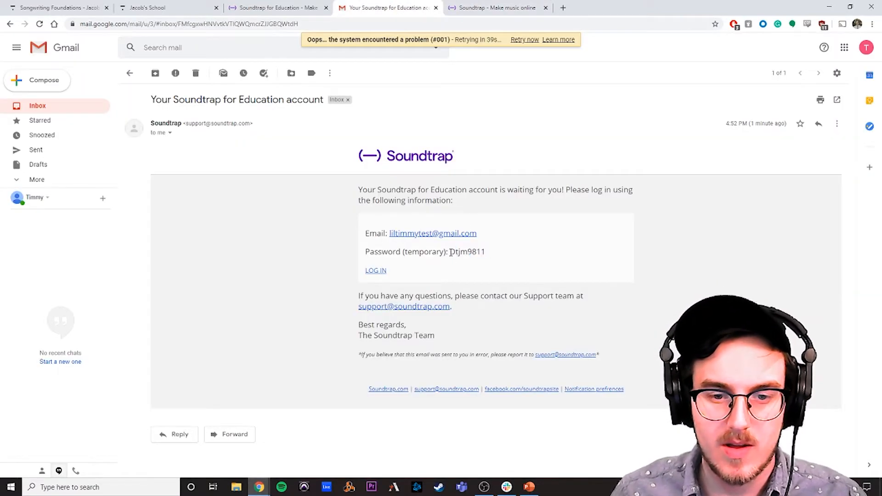
{"action": "left_click_drag", "start_coordinate": [451, 252], "coordinate": [485, 252]}
{"action": "left_click", "coordinate": [485, 13]}
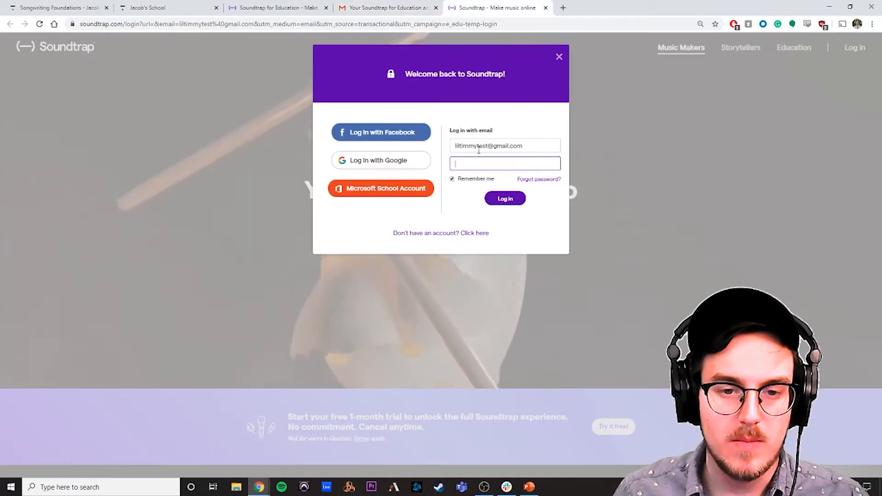
{"action": "key", "text": "ctrl+v"}
{"action": "left_click", "coordinate": [502, 197]}
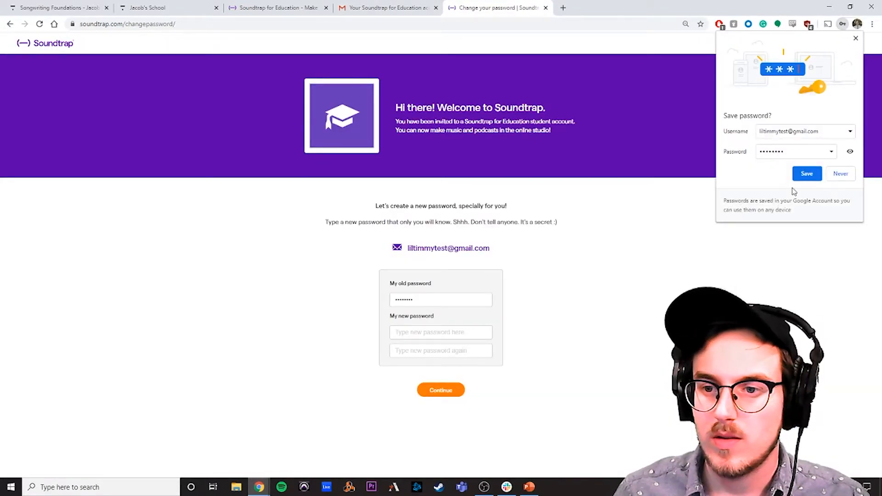
{"action": "left_click", "coordinate": [805, 174]}
Step: Enter a new account password in both new-password fields and submit it
{"action": "left_click", "coordinate": [447, 334]}
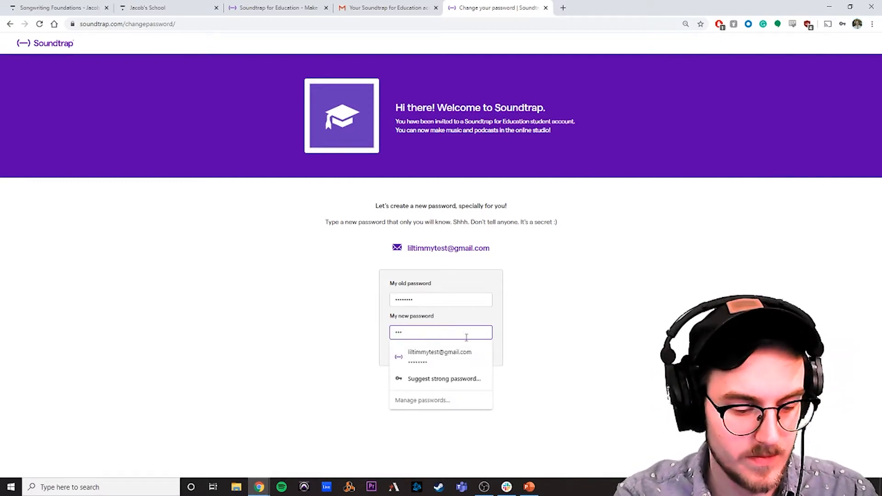
{"action": "type", "text": "•••••••••"}
{"action": "key", "text": "Tab"}
{"action": "type", "text": "•"}
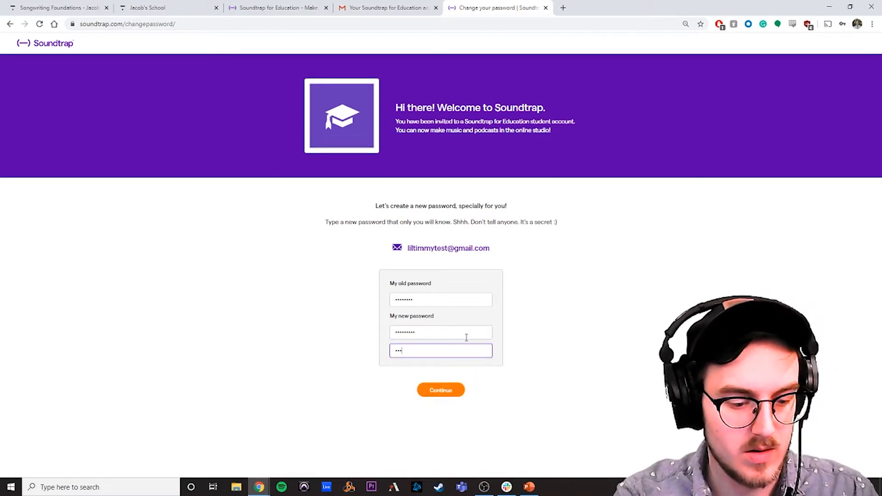
{"action": "left_click", "coordinate": [456, 390]}
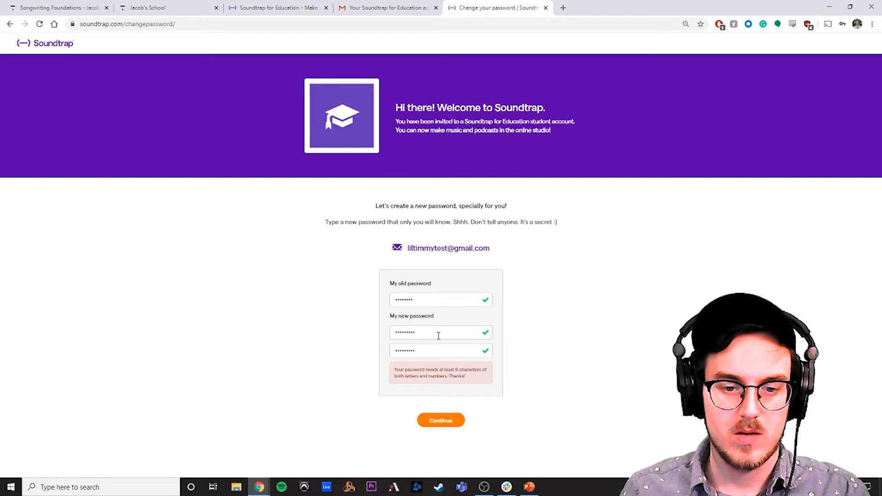
Step: Lengthen the new password by one character in both fields, resubmit it and update the password saved in the browser
{"action": "type", "text": "•"}
{"action": "key", "text": "Tab"}
{"action": "type", "text": "•"}
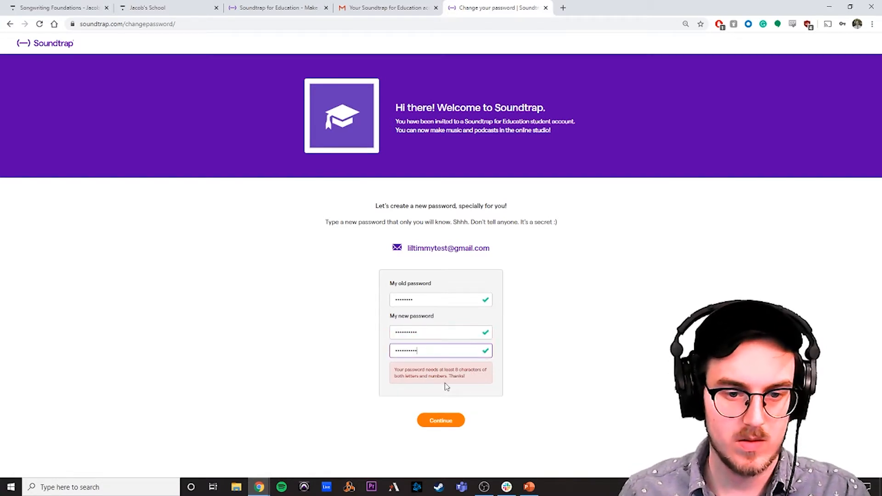
{"action": "left_click", "coordinate": [453, 423]}
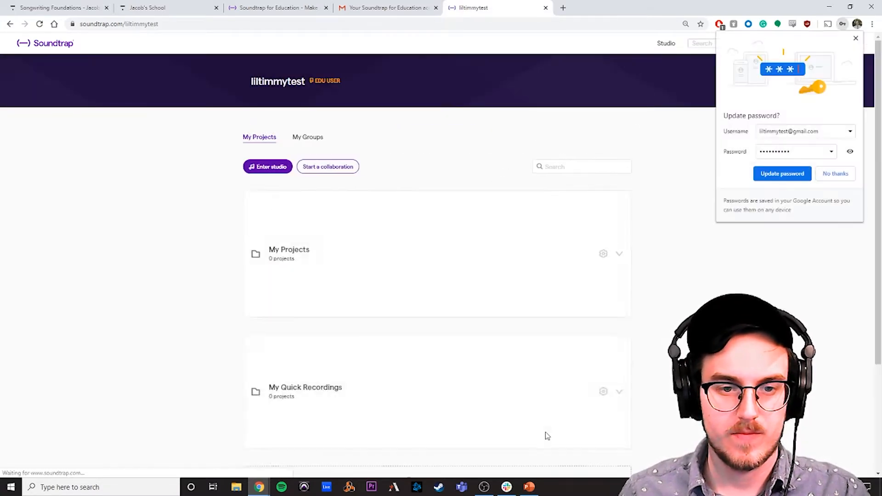
{"action": "left_click", "coordinate": [784, 176]}
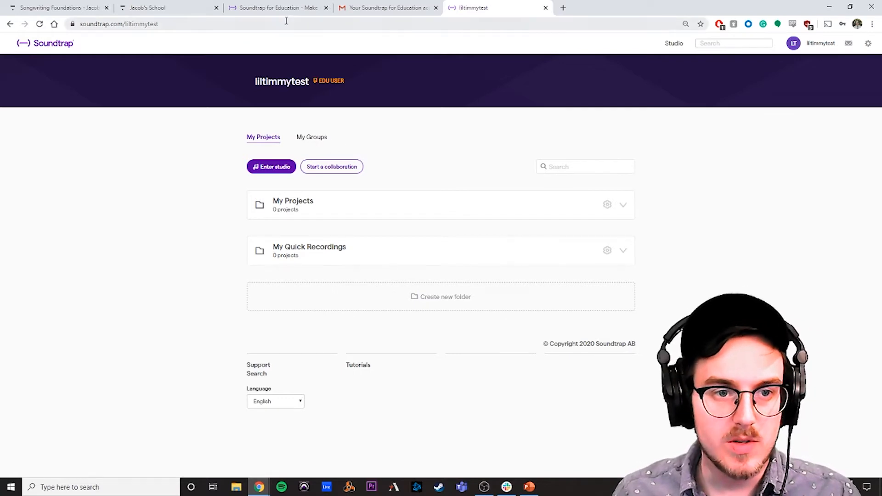
Step: Open the Soundtrap exercise from the link in the Writing Chord Progressions assignment, then play the example arrangement and stop it
{"action": "left_click", "coordinate": [165, 10]}
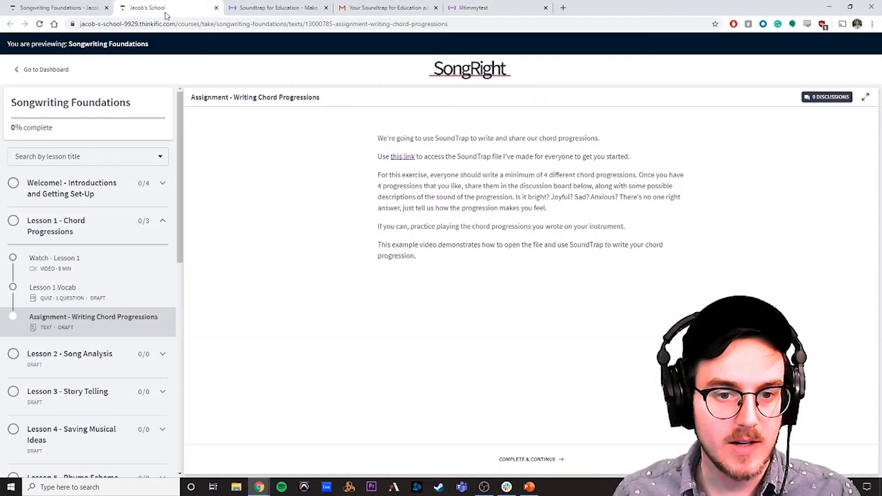
{"action": "left_click", "coordinate": [395, 158]}
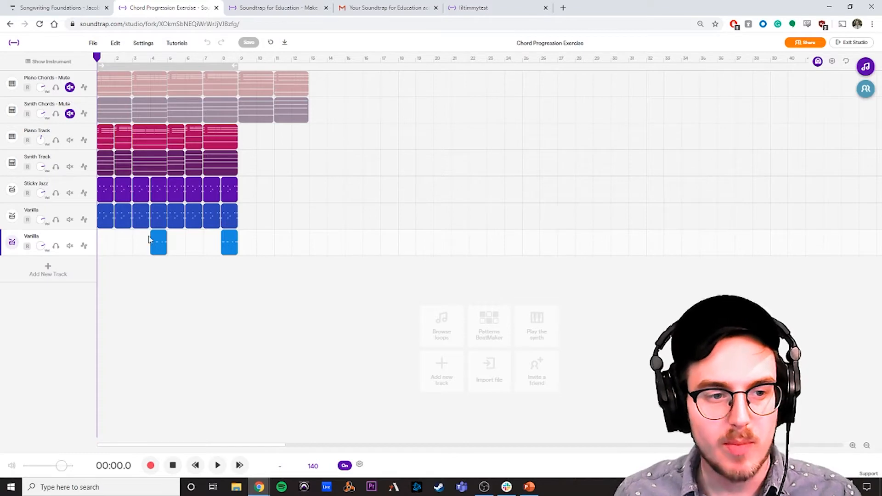
{"action": "left_click", "coordinate": [218, 471]}
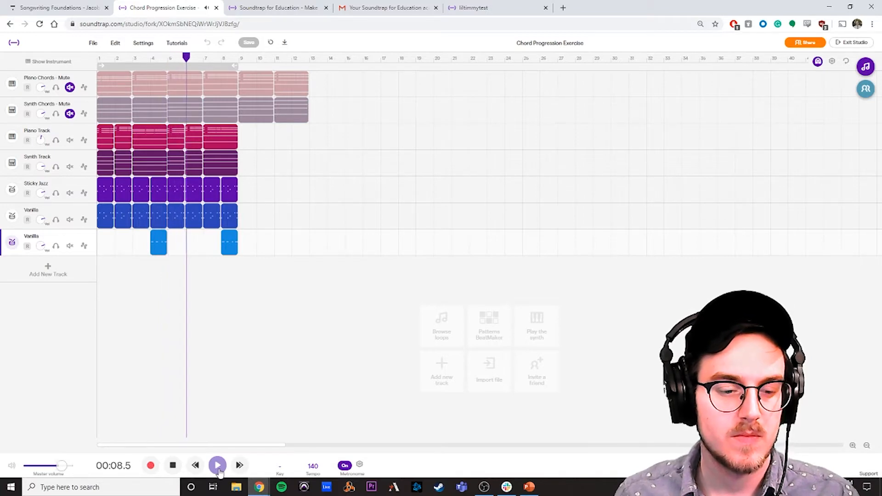
{"action": "left_click", "coordinate": [173, 467]}
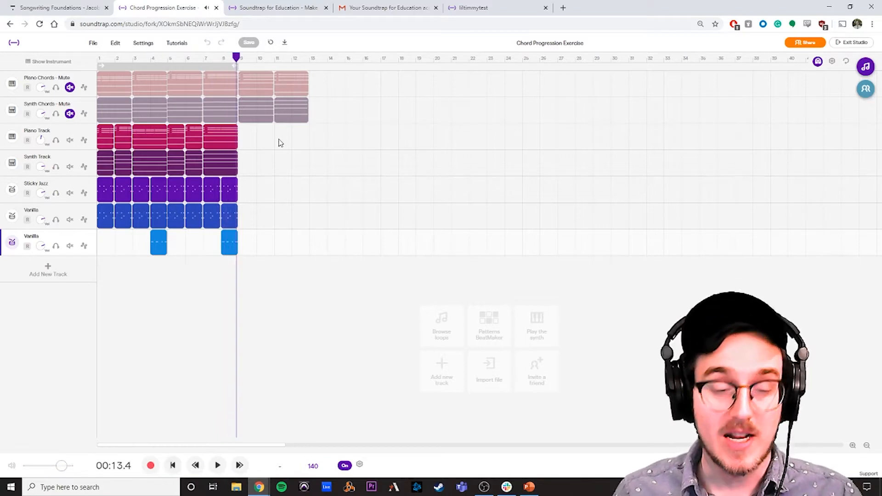
Step: Delete all clips from the Piano Track, Synth Track, Sticky Jazz and both Vanilla tracks
{"action": "left_click_drag", "start_coordinate": [275, 134], "coordinate": [98, 272]}
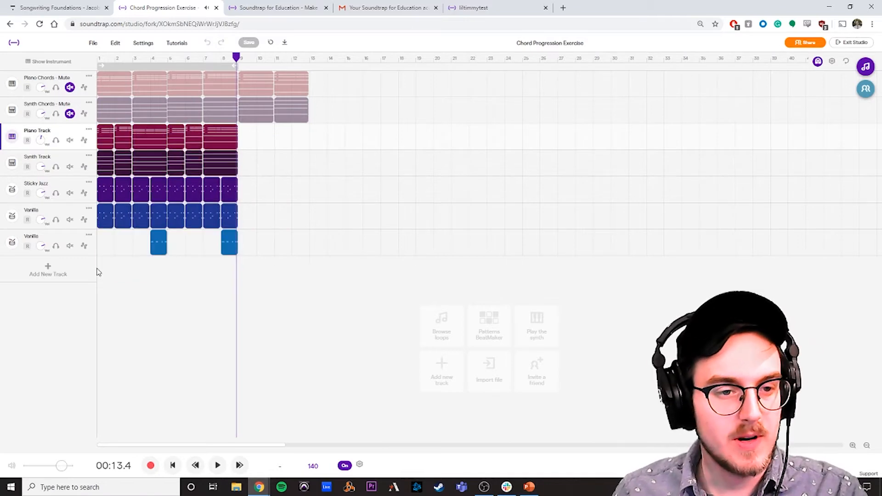
{"action": "key", "text": "Delete"}
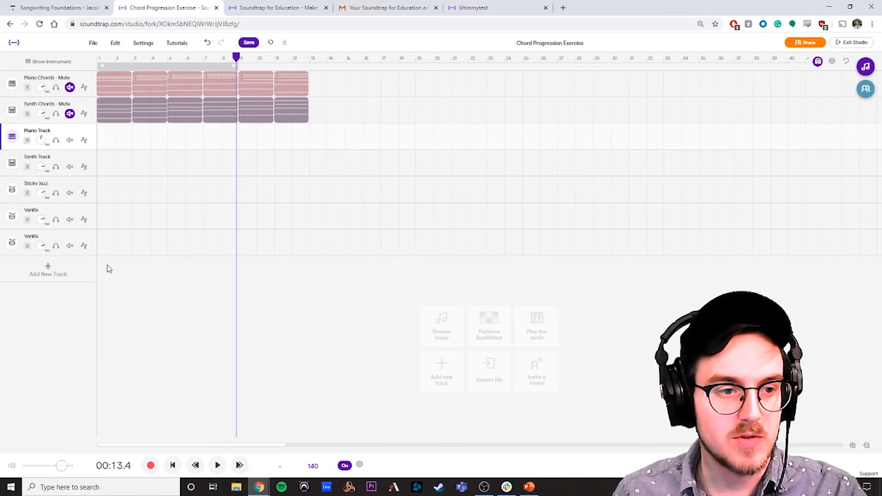
Step: Unmute the Piano Chords track and listen to its first chord, C major, from the beginning
{"action": "mouse_move", "coordinate": [126, 78]}
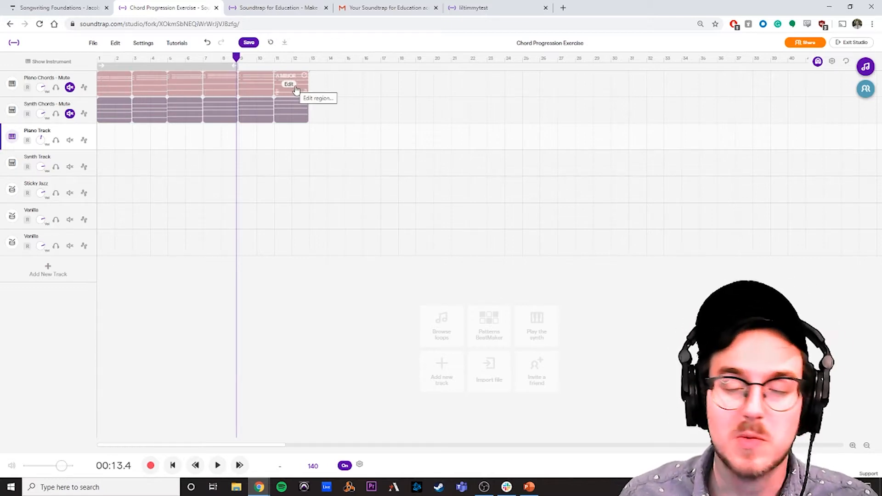
{"action": "left_click", "coordinate": [70, 87]}
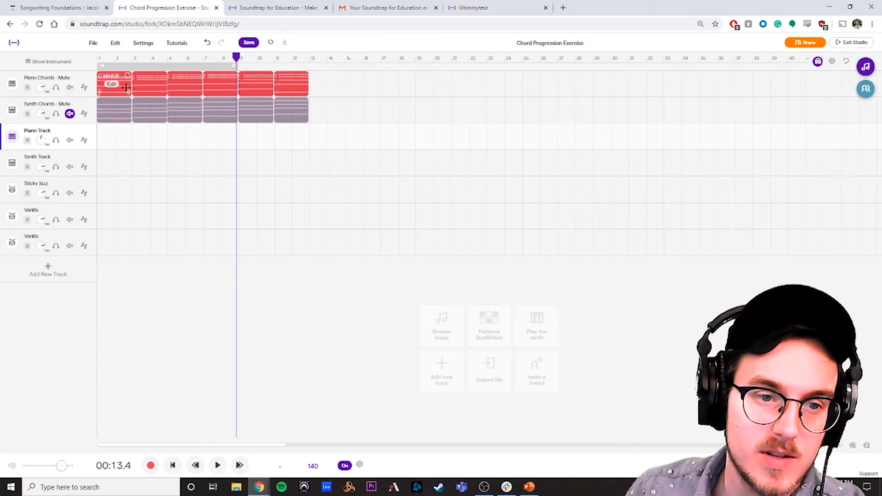
{"action": "left_click_drag", "start_coordinate": [180, 57], "coordinate": [80, 57]}
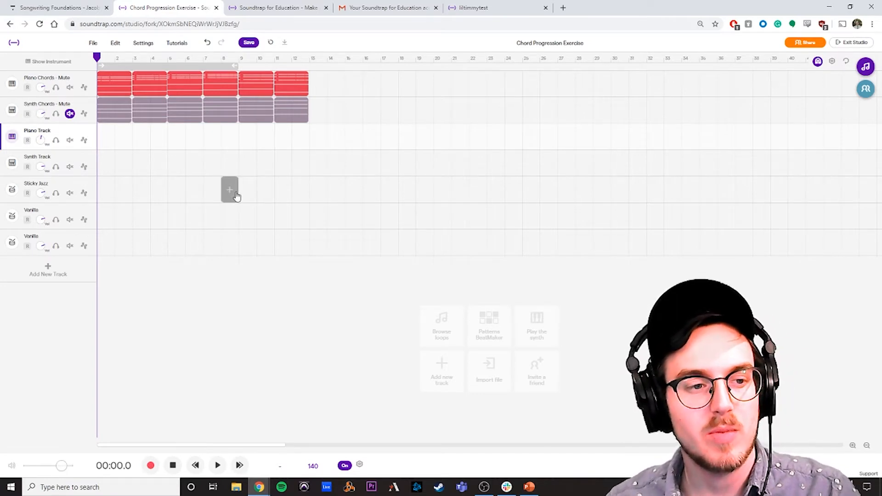
{"action": "key", "text": "space"}
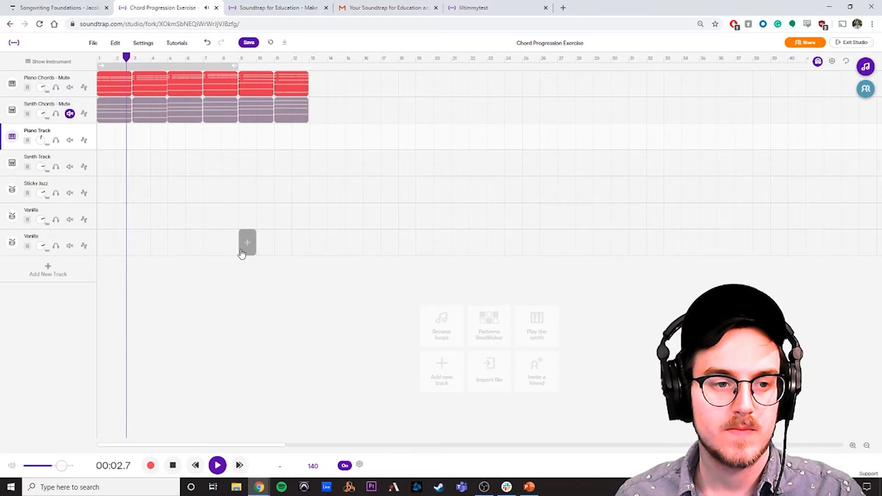
{"action": "key", "text": "space"}
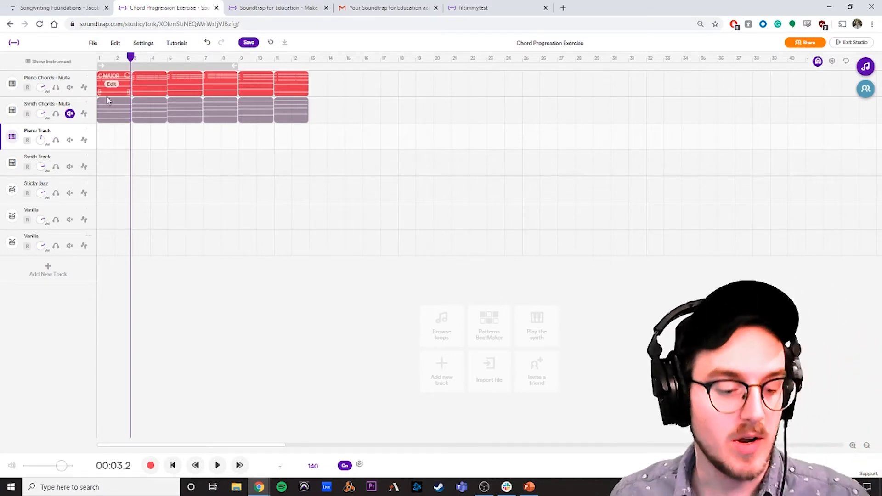
Step: Copy the first Piano Chords clip, C major, to bar 1 of the Piano Track and the third clip to bar 3
{"action": "left_click", "coordinate": [118, 83]}
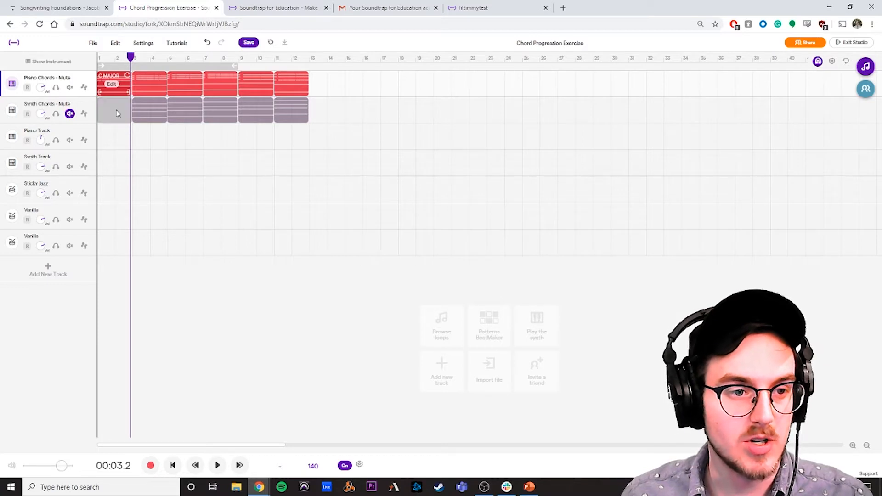
{"action": "left_click", "coordinate": [114, 139]}
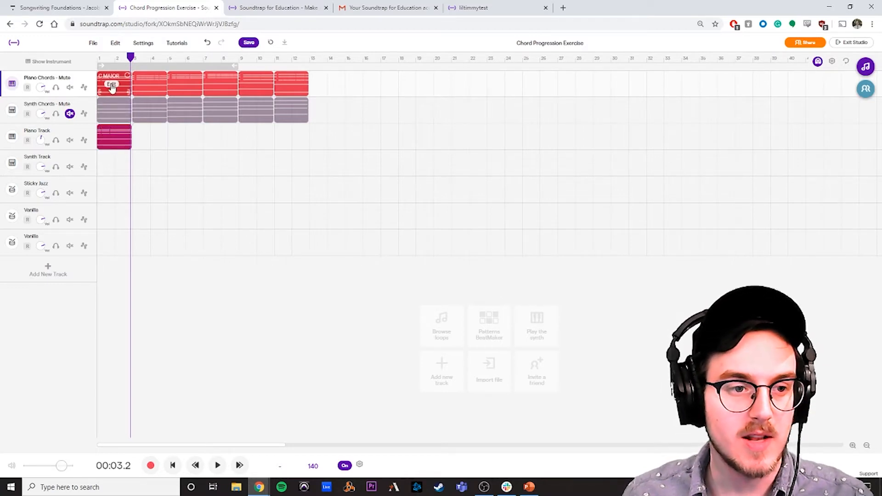
{"action": "mouse_move", "coordinate": [153, 79]}
{"action": "left_mouse_down"}
{"action": "mouse_move", "coordinate": [149, 134]}
{"action": "mouse_move", "coordinate": [149, 82]}
{"action": "left_mouse_up"}
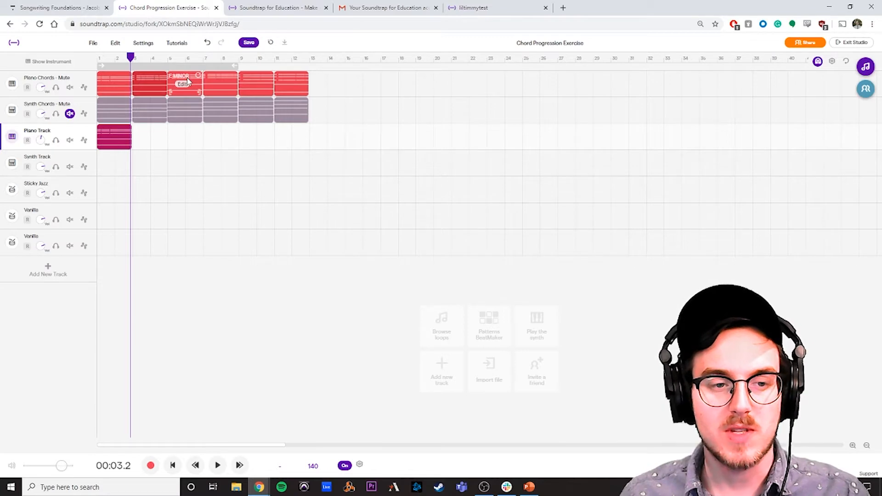
{"action": "left_click_drag", "start_coordinate": [187, 81], "coordinate": [156, 136]}
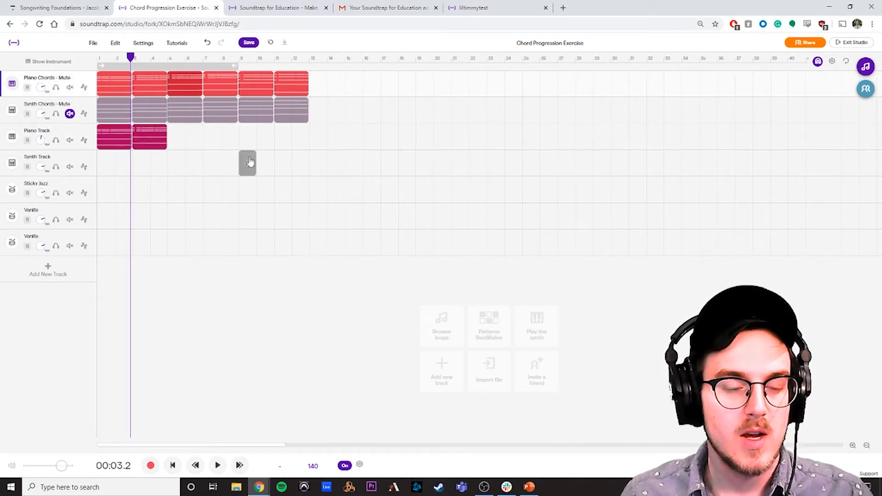
Step: Mute the Piano Chords track and copy its fourth clip to bar 5 and its second clip to bar 7 of the Piano Track
{"action": "left_click", "coordinate": [70, 88]}
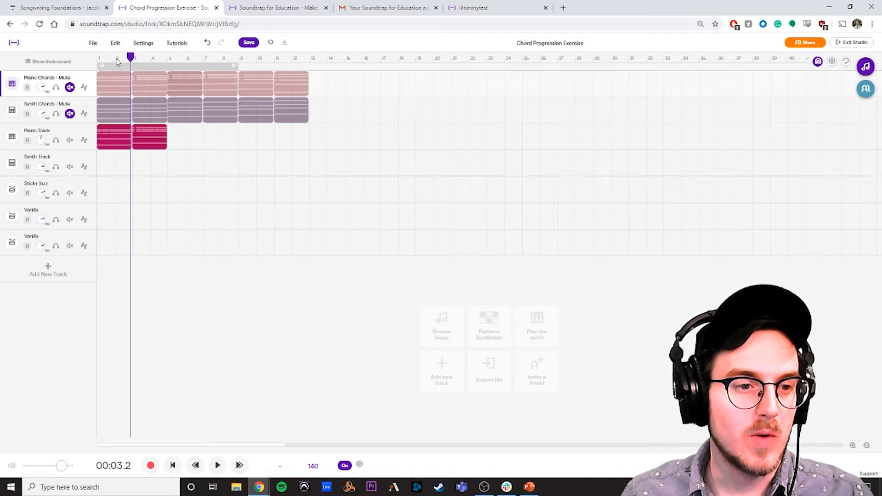
{"action": "left_click", "coordinate": [98, 59]}
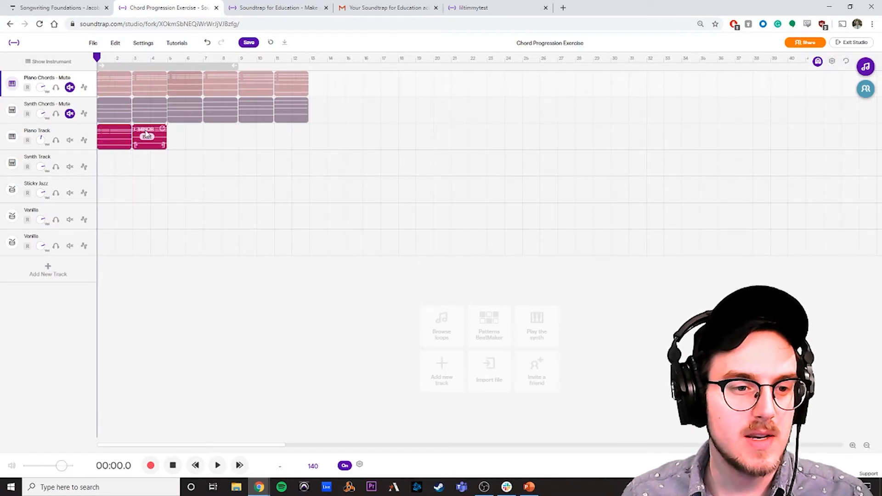
{"action": "left_click_drag", "start_coordinate": [219, 81], "coordinate": [184, 133]}
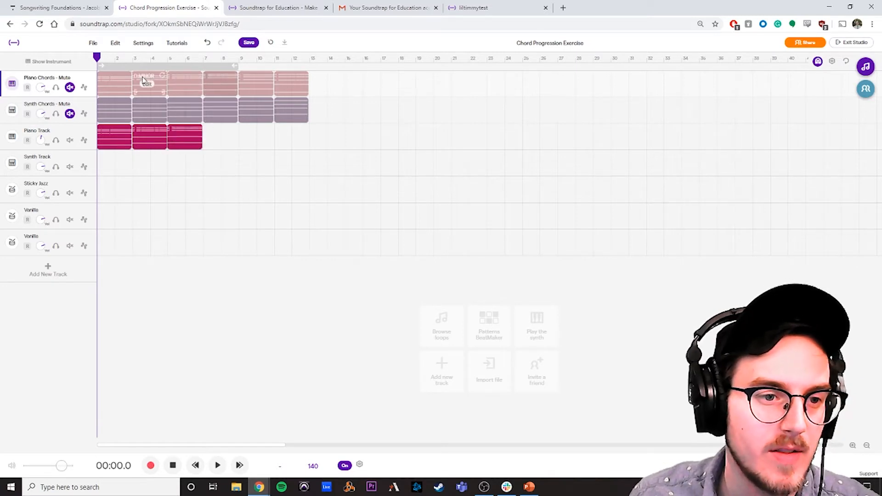
{"action": "left_click_drag", "start_coordinate": [146, 82], "coordinate": [208, 132]}
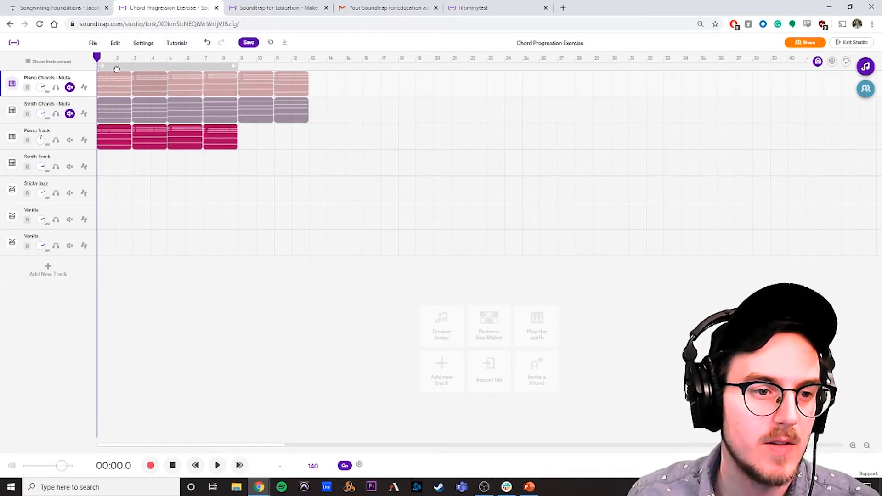
Step: Play the four-chord progression from the beginning, raise the Piano Track volume slightly during playback, and stop
{"action": "key", "text": "space"}
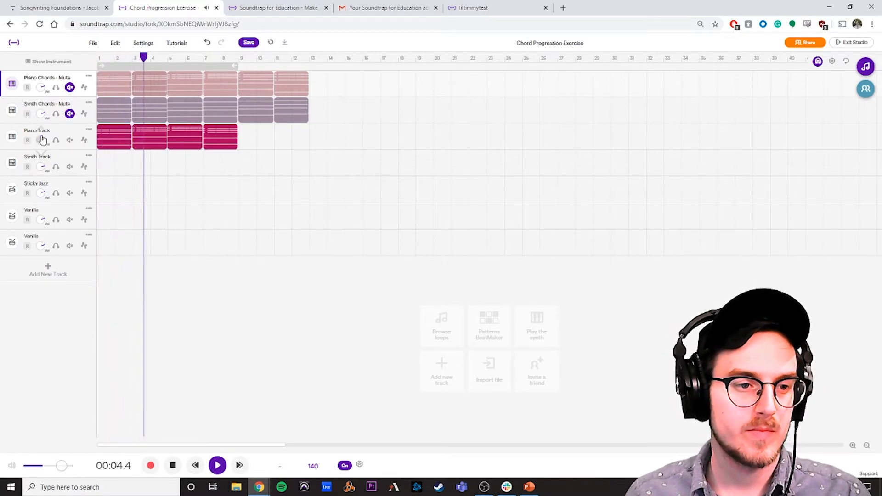
{"action": "left_click_drag", "start_coordinate": [43, 135], "coordinate": [43, 140]}
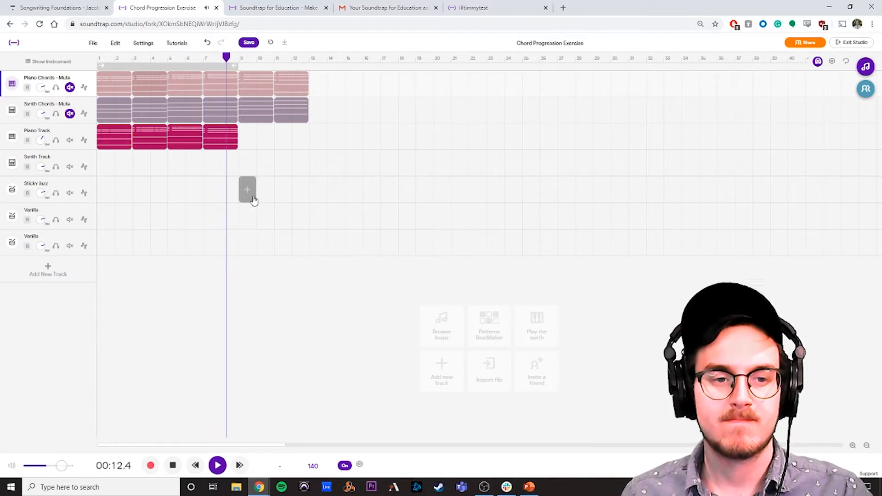
{"action": "key", "text": "space"}
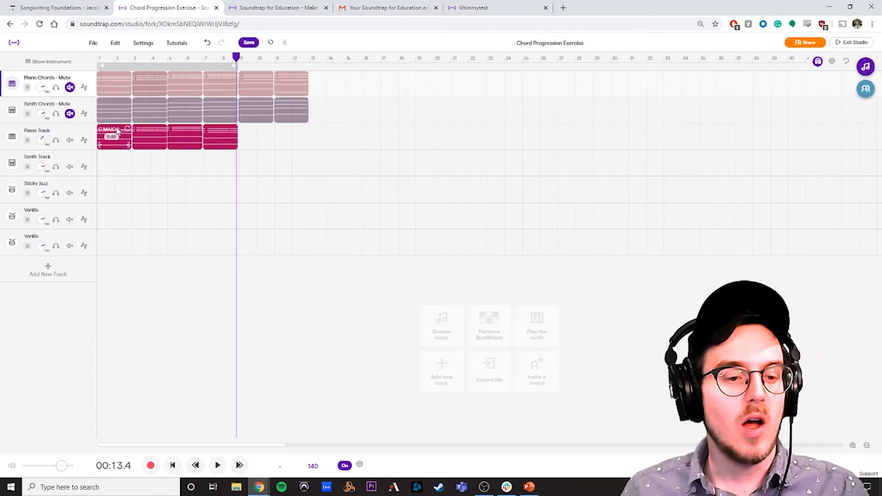
Step: Delete the four Piano Track clips, and copy the E minor Piano Chords clip to bar 1 and the G major clip to bar 2
{"action": "left_click_drag", "start_coordinate": [279, 137], "coordinate": [81, 144]}
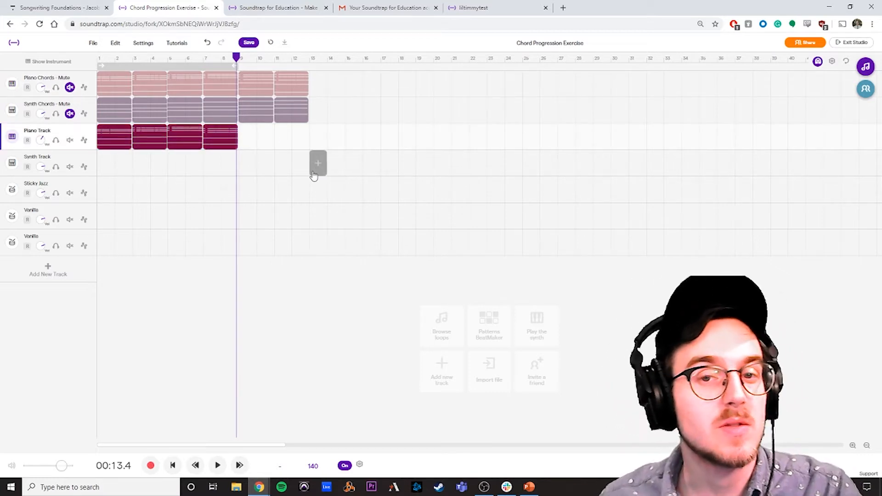
{"action": "key", "text": "Delete"}
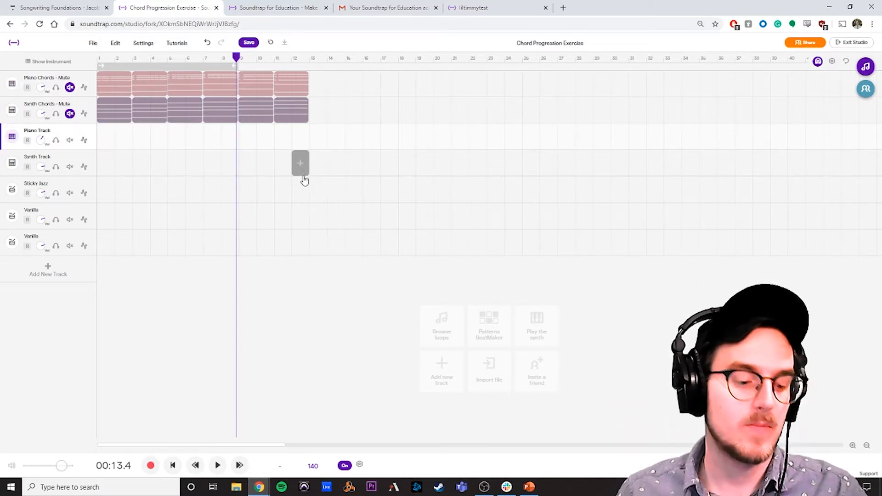
{"action": "mouse_move", "coordinate": [120, 82]}
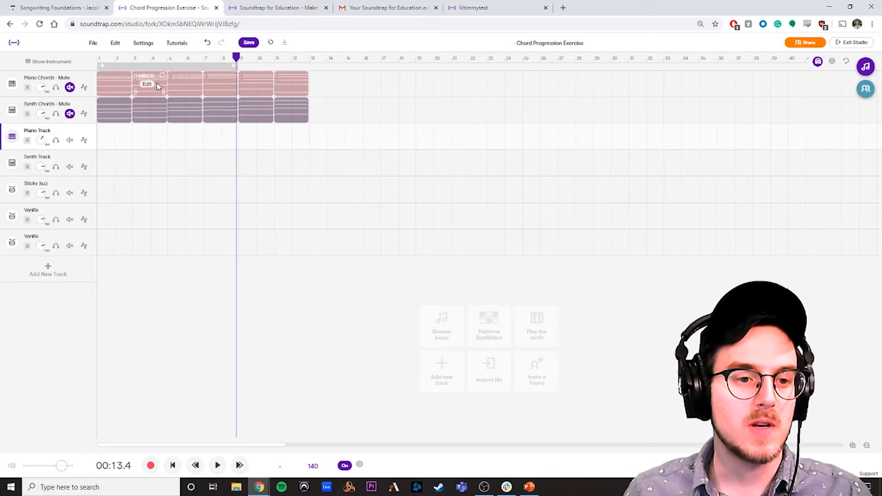
{"action": "left_click", "coordinate": [181, 80]}
{"action": "key", "text": "ctrl+v"}
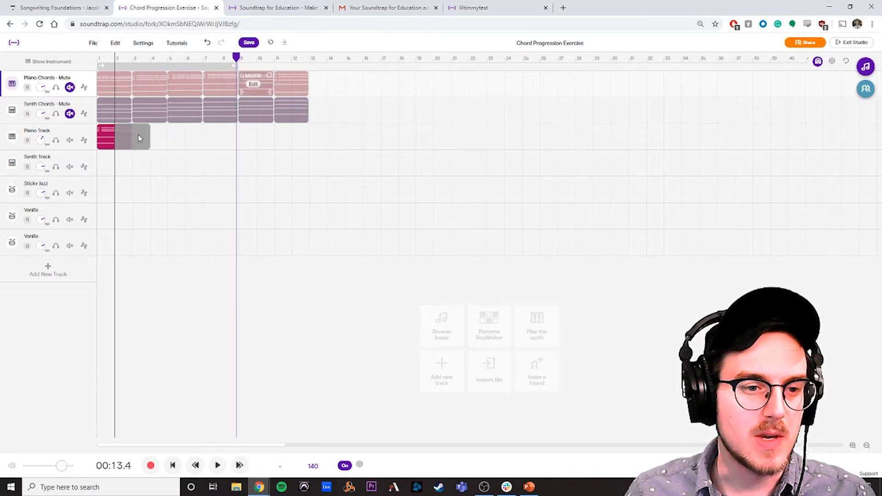
{"action": "left_click", "coordinate": [137, 134]}
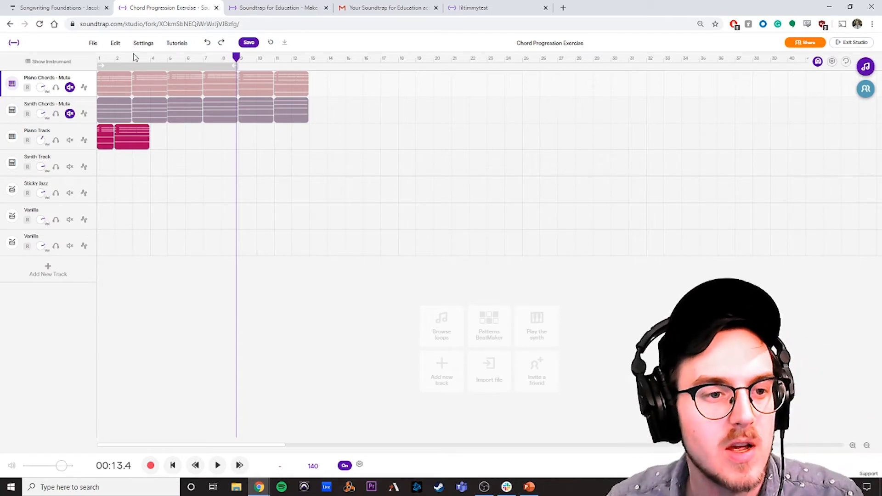
Step: Play the Piano Track from the beginning to hear the change between the two chords
{"action": "left_click_drag", "start_coordinate": [133, 59], "coordinate": [42, 62]}
{"action": "key", "text": "space"}
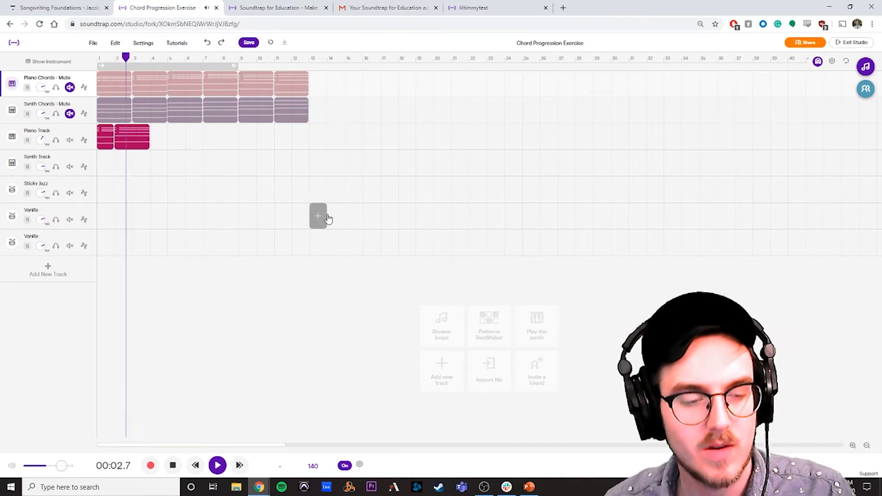
{"action": "key", "text": "space"}
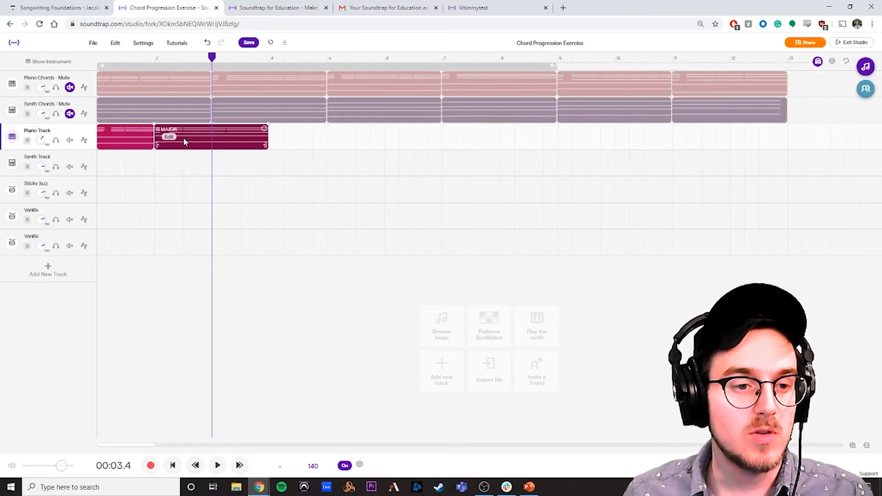
Step: Shift the G major clip to halfway through bar 1, trim its end to the start of bar 3, and play from the beginning
{"action": "left_click_drag", "start_coordinate": [183, 138], "coordinate": [156, 138]}
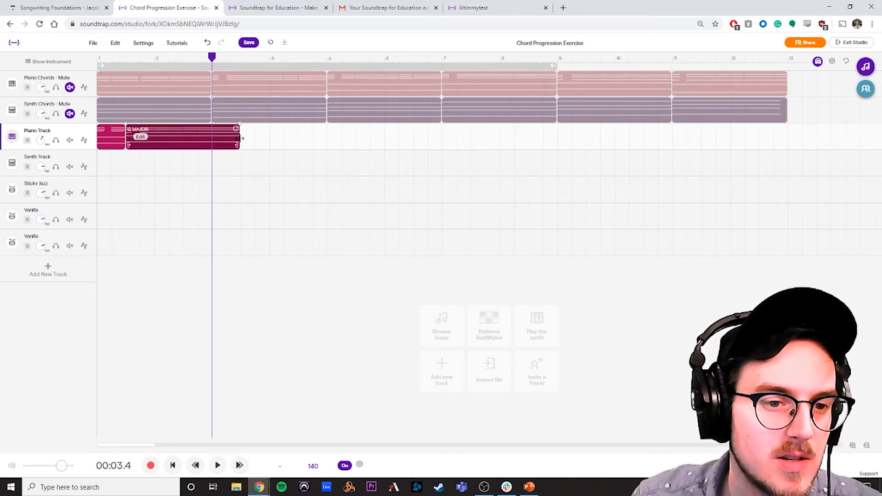
{"action": "left_click_drag", "start_coordinate": [238, 138], "coordinate": [212, 138]}
{"action": "left_click_drag", "start_coordinate": [169, 60], "coordinate": [52, 72]}
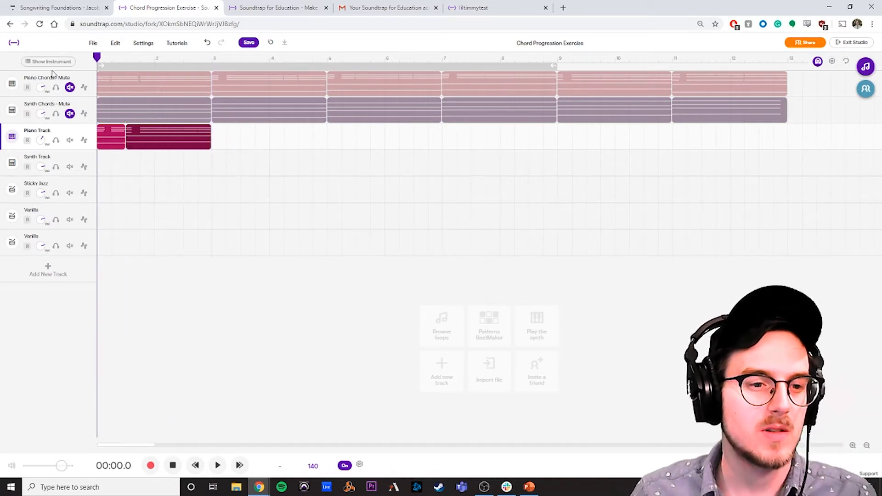
{"action": "key", "text": "space"}
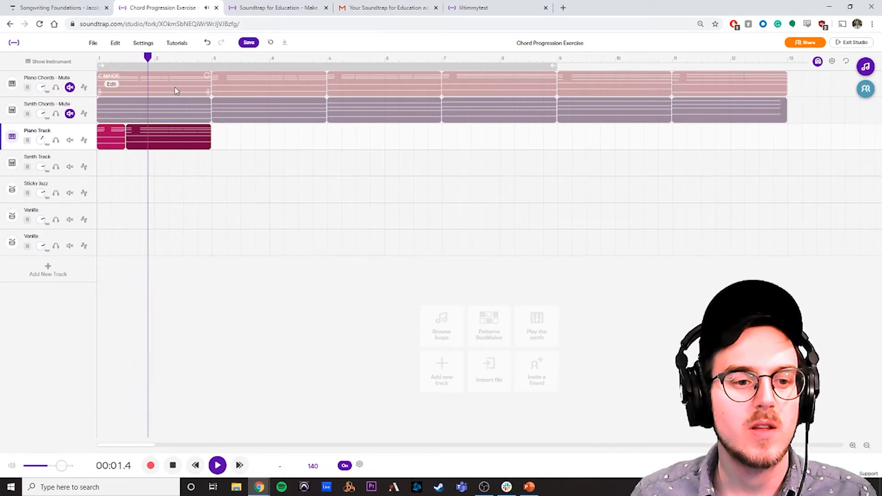
{"action": "key", "text": "space"}
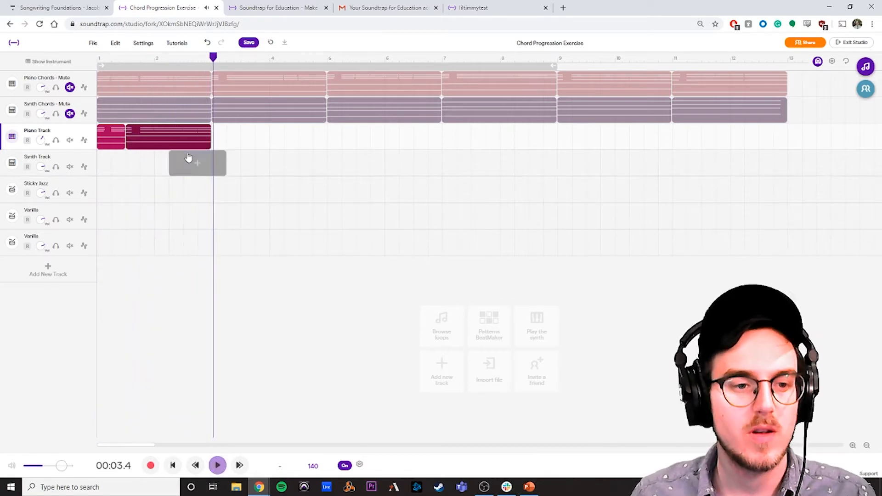
Step: Extend the E minor clip to the start of bar 3 and place the shortened G major clip directly after it
{"action": "left_click_drag", "start_coordinate": [168, 143], "coordinate": [256, 138]}
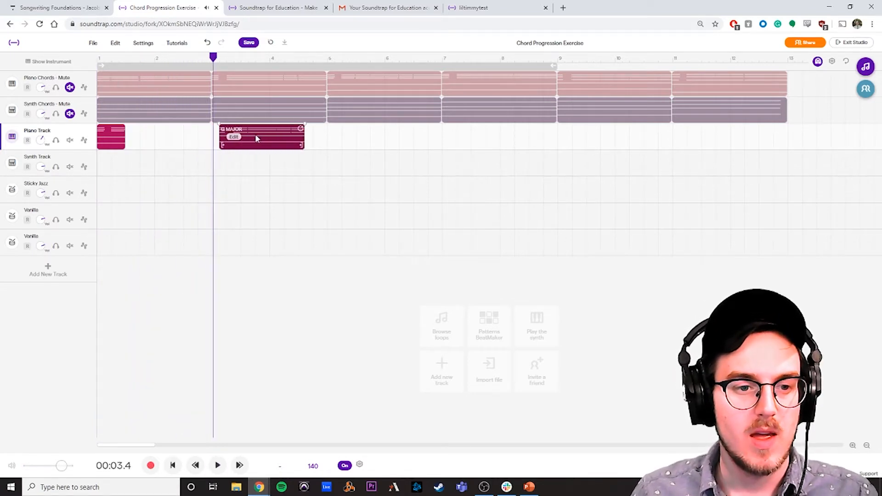
{"action": "left_click", "coordinate": [123, 137]}
{"action": "left_click_drag", "start_coordinate": [136, 136], "coordinate": [245, 147]}
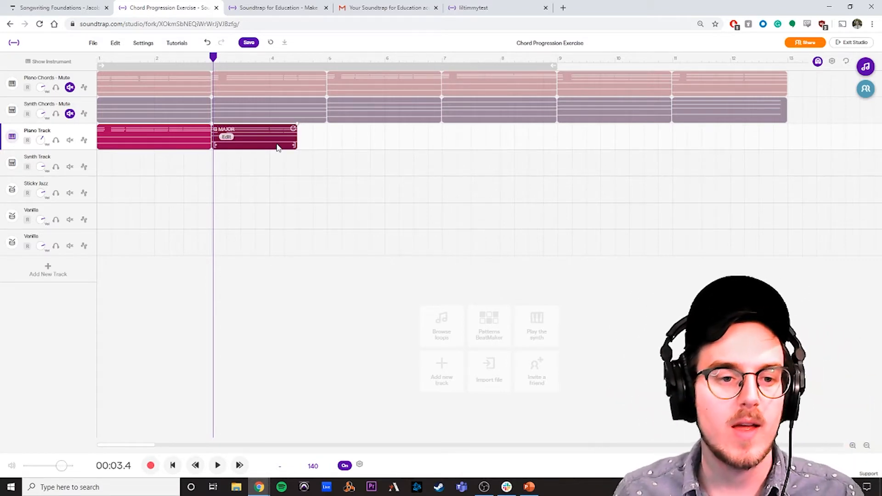
Step: Slide the G major clip back along the Piano Track so it starts in the second half of bar 2, shortening the E minor clip
{"action": "mouse_move", "coordinate": [273, 146]}
{"action": "left_mouse_down"}
{"action": "mouse_move", "coordinate": [287, 145]}
{"action": "mouse_move", "coordinate": [276, 144]}
{"action": "left_mouse_up"}
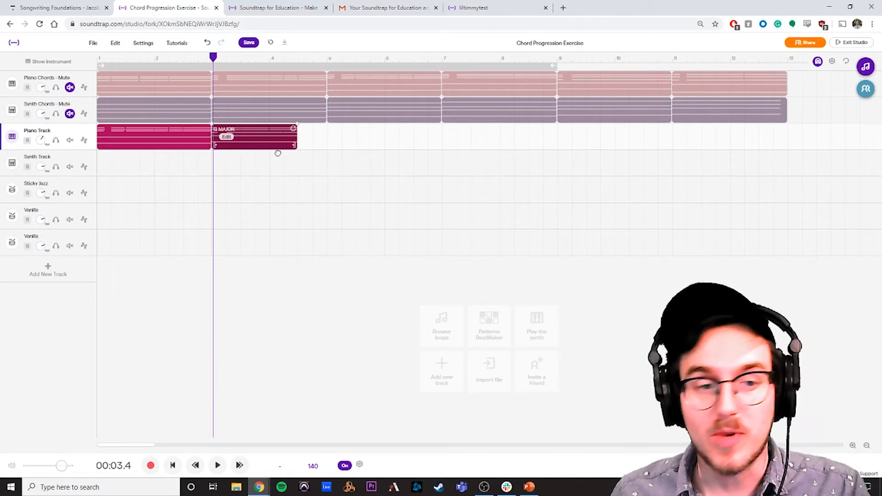
{"action": "left_click_drag", "start_coordinate": [278, 152], "coordinate": [297, 139]}
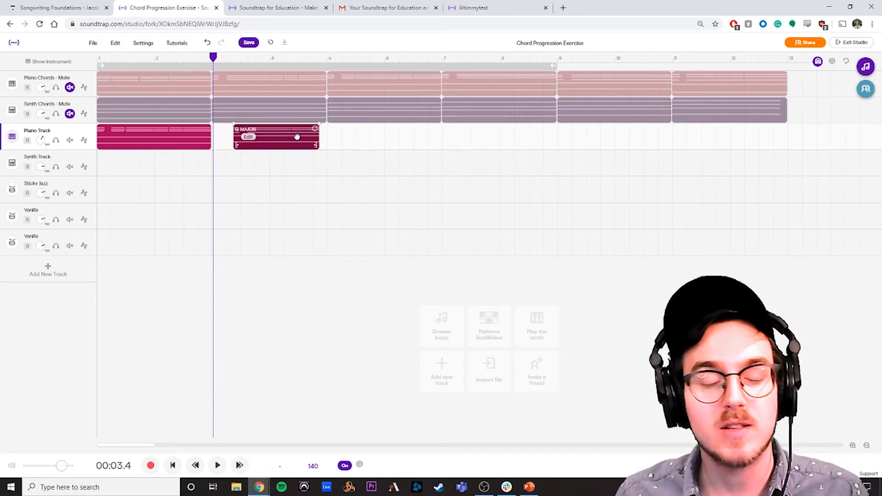
{"action": "left_click_drag", "start_coordinate": [297, 137], "coordinate": [250, 144]}
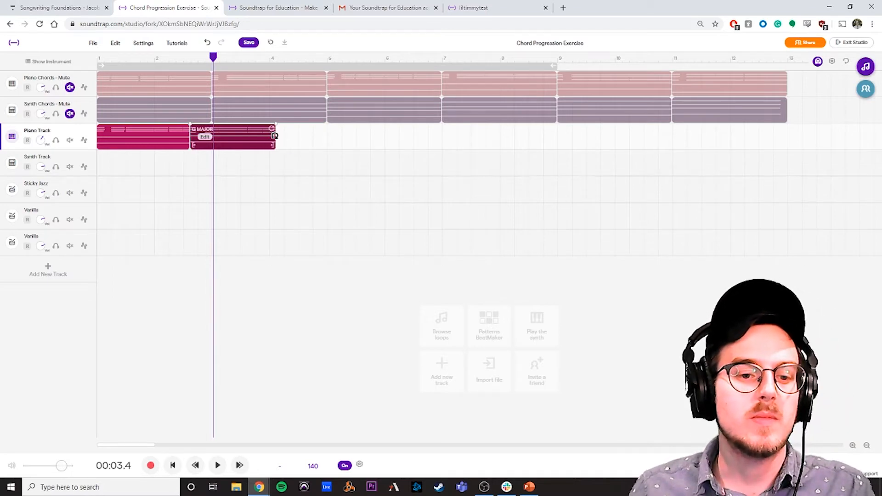
Step: End the G major clip at bar 3, and copy the third and fourth Piano Chords clips to bars 3 and 4, one bar each
{"action": "left_click", "coordinate": [297, 138]}
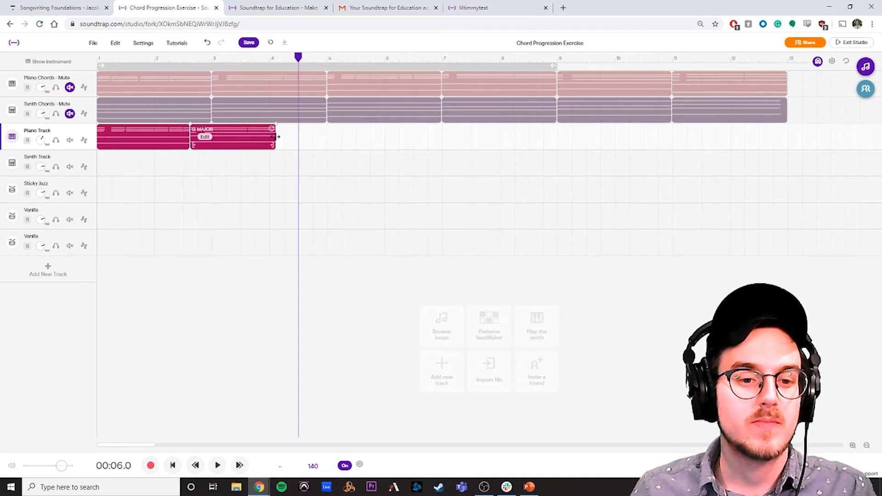
{"action": "left_click_drag", "start_coordinate": [274, 138], "coordinate": [218, 138]}
{"action": "left_click_drag", "start_coordinate": [365, 87], "coordinate": [252, 138]}
{"action": "left_click_drag", "start_coordinate": [469, 87], "coordinate": [296, 147]}
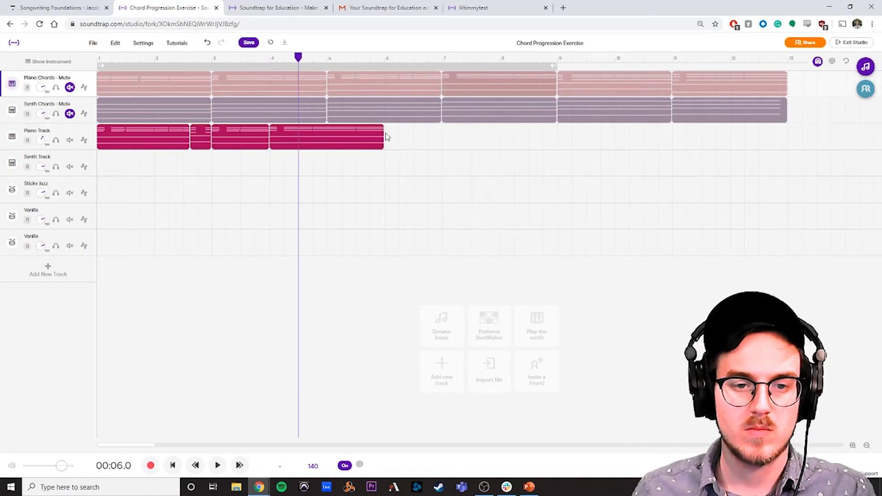
{"action": "left_click_drag", "start_coordinate": [383, 137], "coordinate": [326, 138]}
Step: Add a two-bar clip at bar 5 and one-bar clips at bars 7 and 8 of the Piano Track, and build the same pattern on the Synth Track
{"action": "left_click_drag", "start_coordinate": [509, 89], "coordinate": [350, 136]}
{"action": "left_click_drag", "start_coordinate": [503, 87], "coordinate": [505, 137]}
{"action": "left_click_drag", "start_coordinate": [574, 115], "coordinate": [525, 137]}
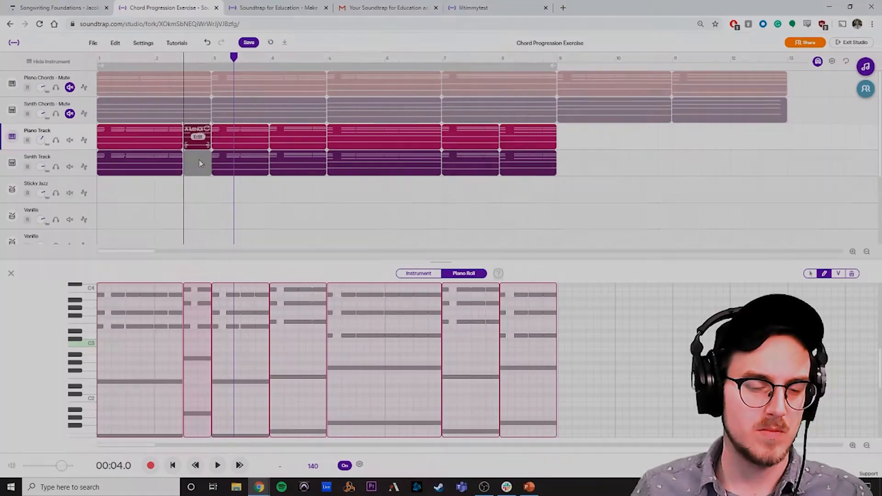
{"action": "mouse_move", "coordinate": [199, 163]}
{"action": "left_mouse_down"}
{"action": "mouse_move", "coordinate": [226, 196]}
{"action": "mouse_move", "coordinate": [197, 163]}
{"action": "left_mouse_up"}
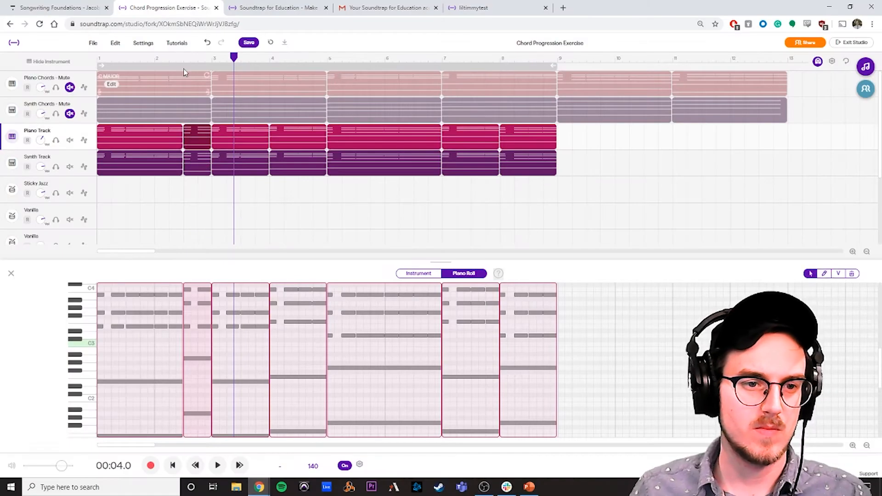
Step: Play the complete eight-bar progression on the Piano and Synth Tracks from the beginning
{"action": "left_click_drag", "start_coordinate": [161, 60], "coordinate": [10, 60]}
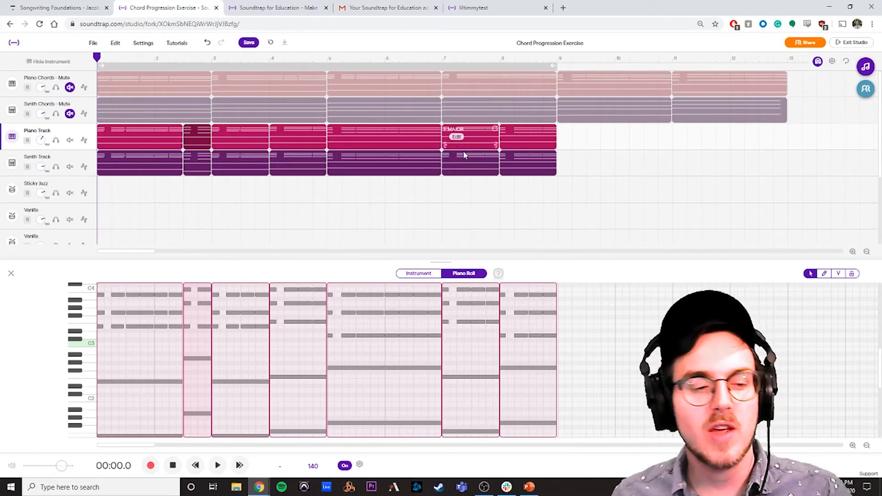
{"action": "key", "text": "space"}
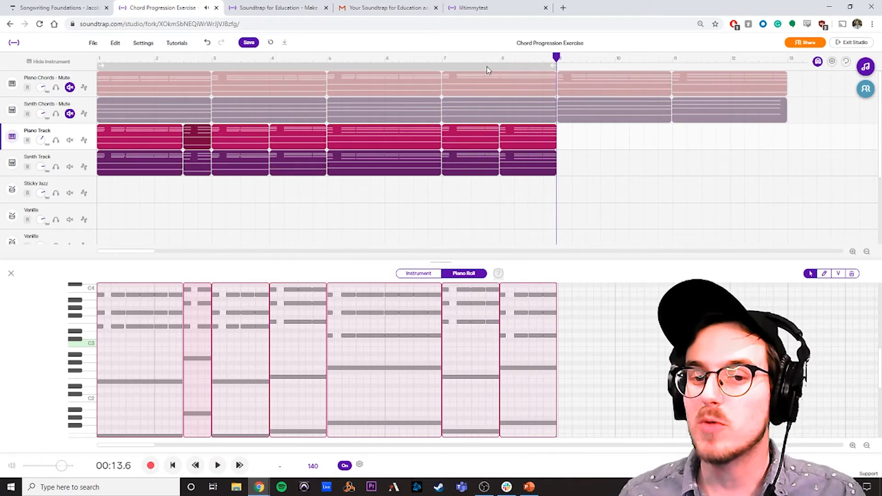
Step: Loop playback over bars 1 to 8, turn the metronome off while the progression plays, and stop playback
{"action": "left_click", "coordinate": [210, 68]}
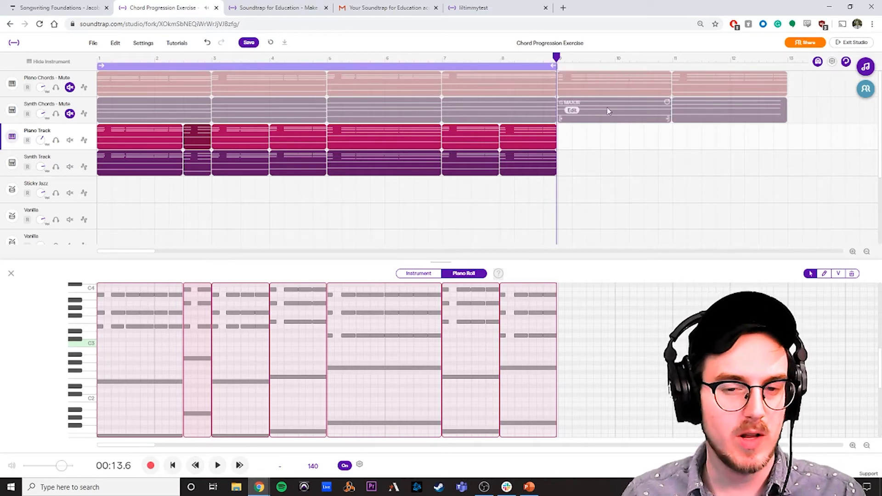
{"action": "key", "text": "space"}
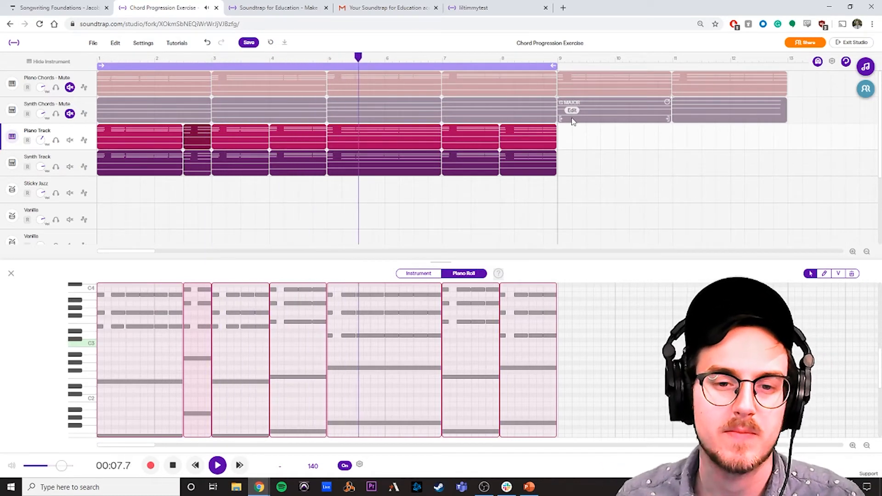
{"action": "left_click", "coordinate": [345, 465]}
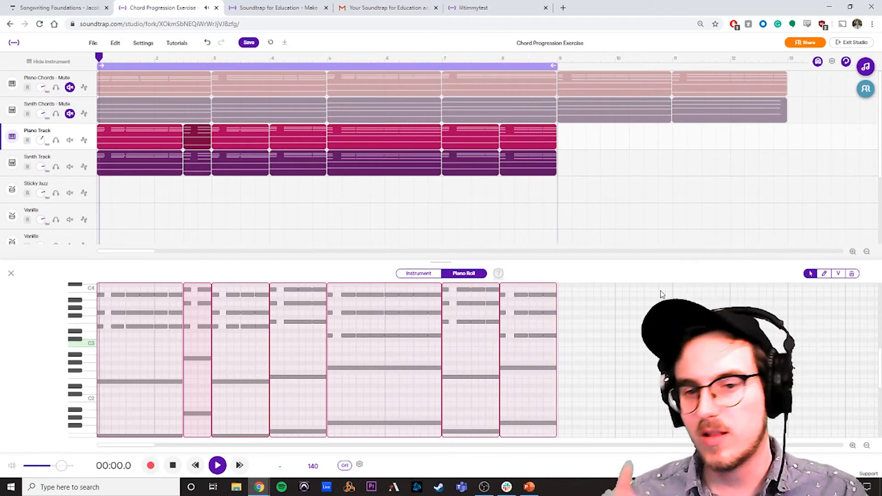
{"action": "key", "text": "space"}
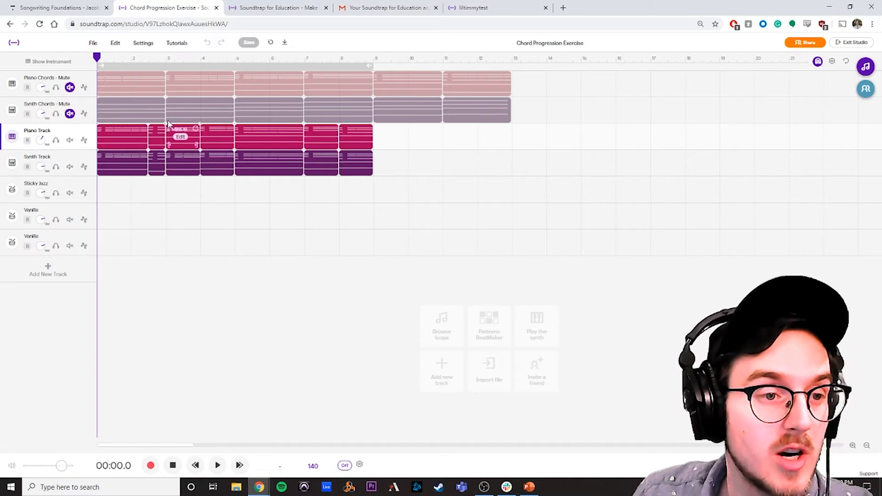
Step: Exit the studio to the profile's project list and play the Chord Progression Exercise project there
{"action": "left_click", "coordinate": [91, 43]}
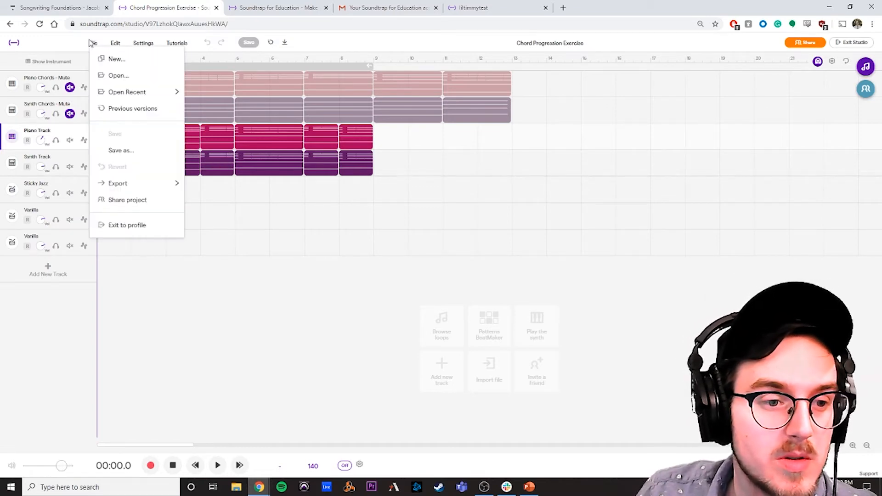
{"action": "left_click", "coordinate": [706, 178]}
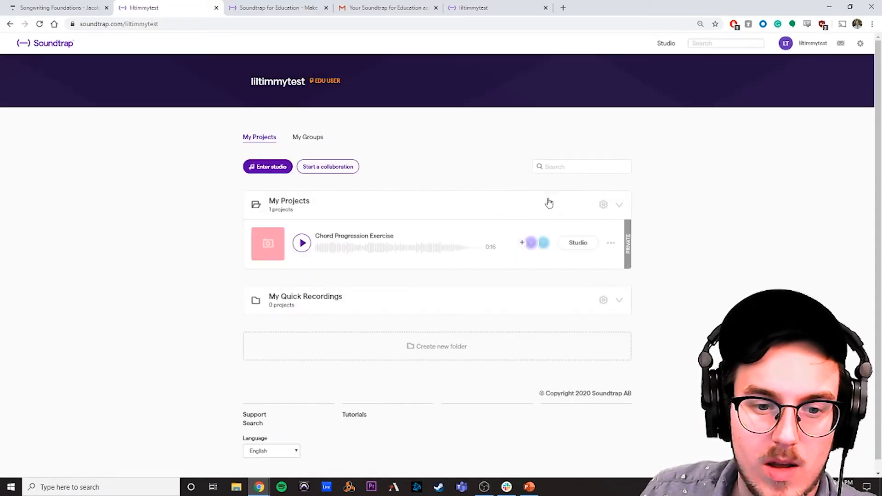
{"action": "scroll", "coordinate": [427, 218], "scroll_direction": "down", "scroll_amount": 1}
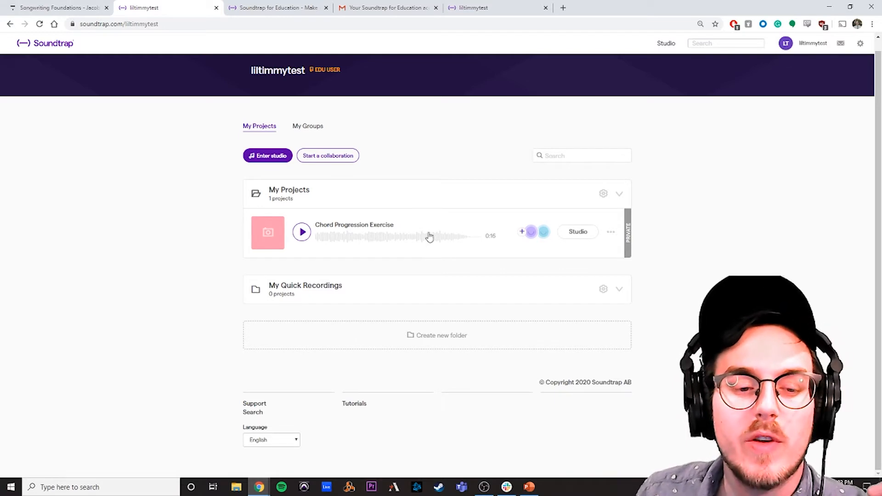
{"action": "left_click", "coordinate": [305, 238]}
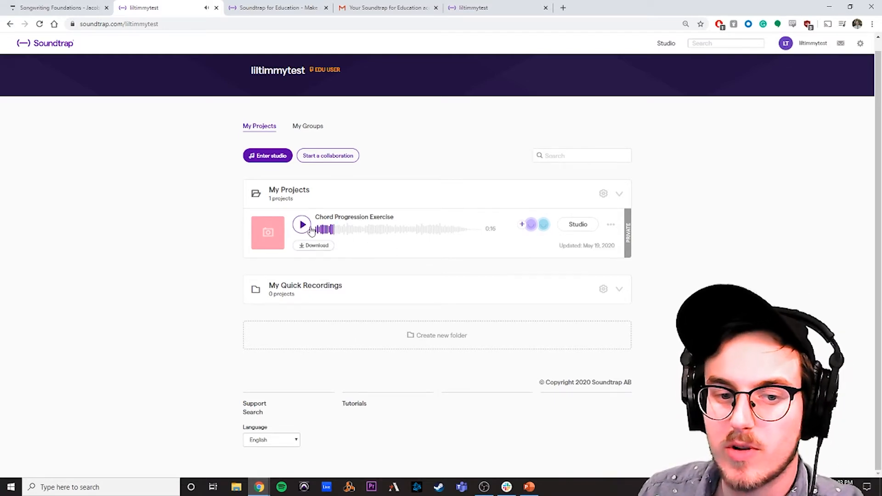
Step: Download the Chord Progression Exercise project as an MP3 file
{"action": "left_click", "coordinate": [611, 225]}
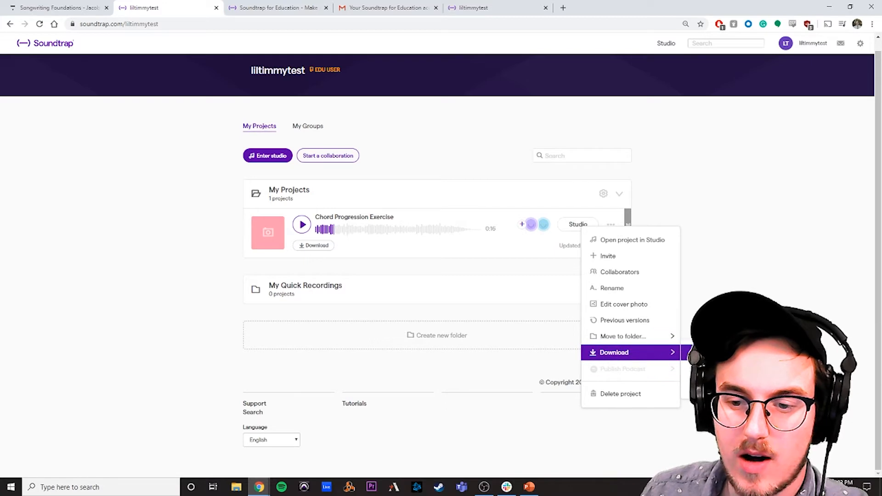
{"action": "left_click", "coordinate": [712, 353]}
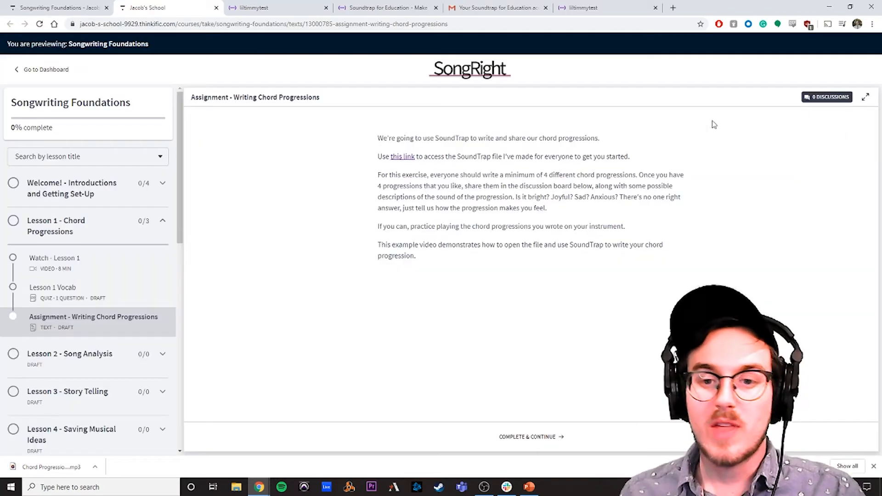
Step: Create a discussion post titled "My chord progression" for the assignment and attach the Chord Progression Exercise MP3
{"action": "left_click", "coordinate": [824, 97]}
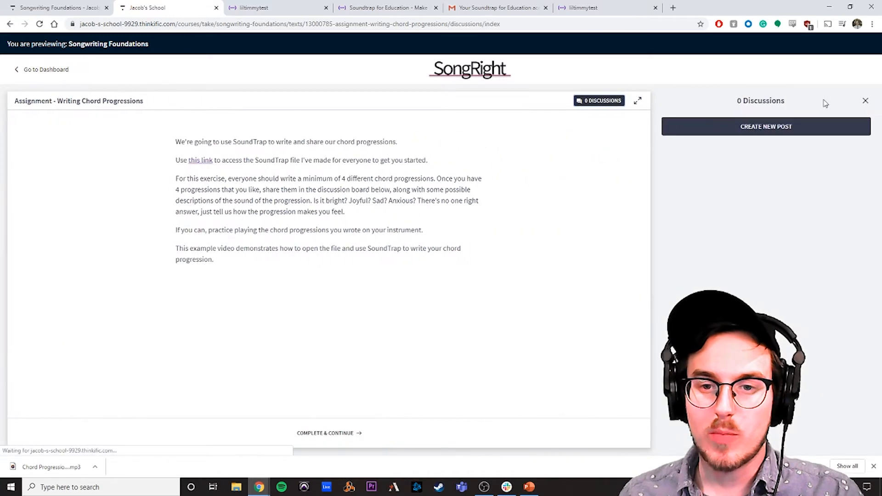
{"action": "left_click", "coordinate": [794, 130]}
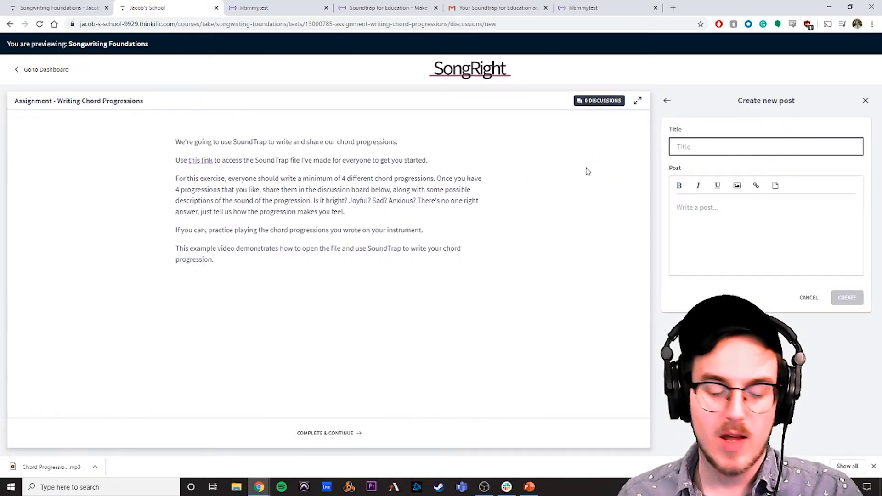
{"action": "type", "text": "My chord progression"}
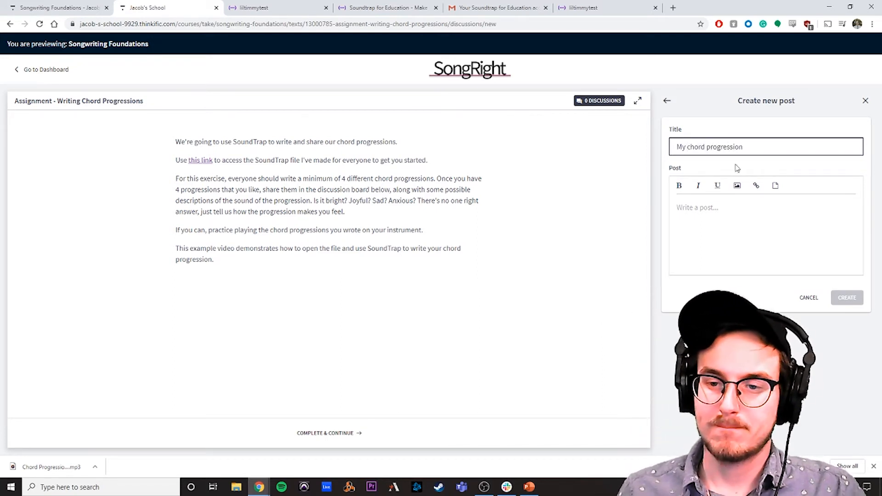
{"action": "left_click", "coordinate": [775, 185]}
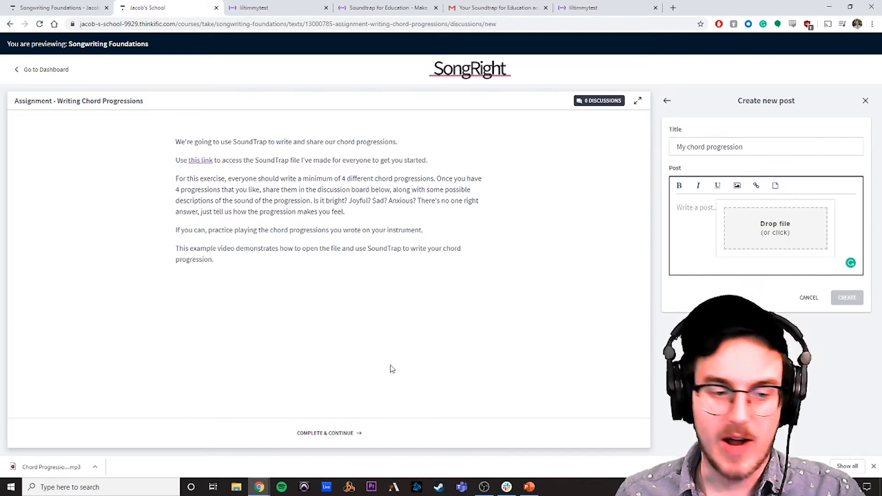
{"action": "left_click_drag", "start_coordinate": [41, 466], "coordinate": [758, 230]}
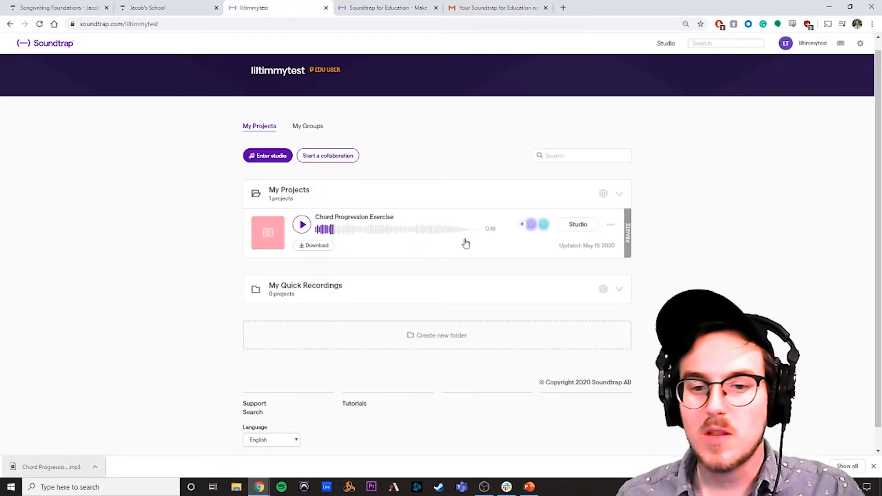
Step: Open the Chord Progression Exercise project in the Soundtrap studio and examine the order and lengths of its chord regions
{"action": "left_click", "coordinate": [572, 225]}
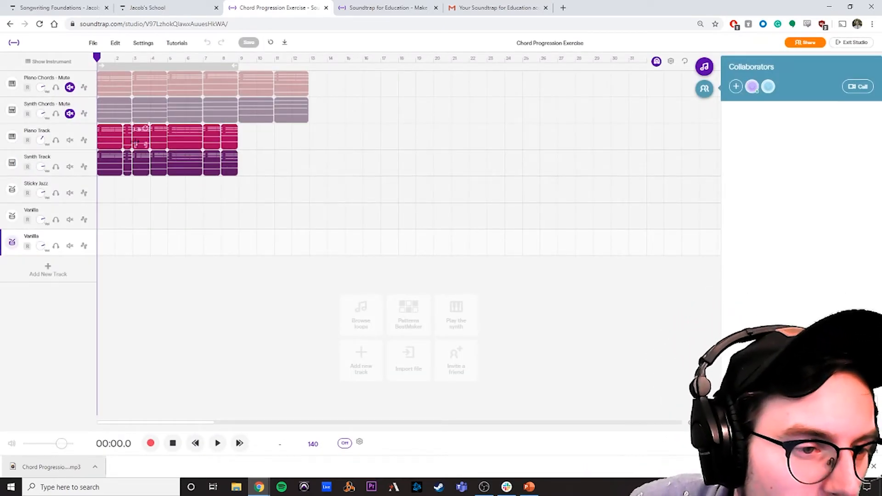
{"action": "scroll", "coordinate": [182, 202], "scroll_direction": "up", "scroll_amount": 5}
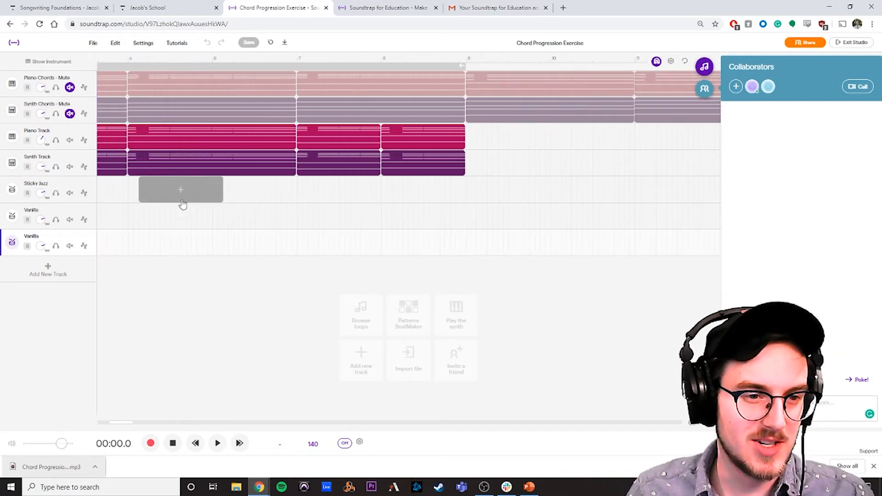
{"action": "scroll", "coordinate": [159, 140], "scroll_direction": "left", "scroll_amount": 8}
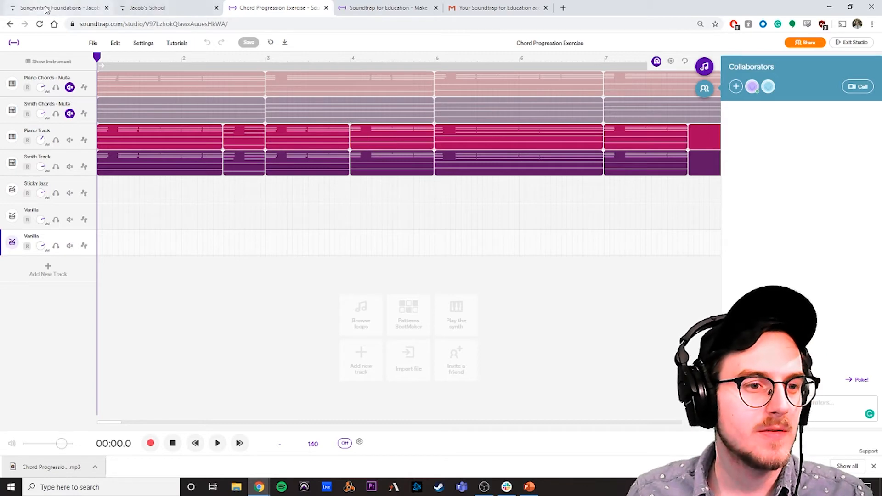
Step: Return to the discussion post and write the first chords as "| Em Am |" below the attached file
{"action": "left_click", "coordinate": [143, 9]}
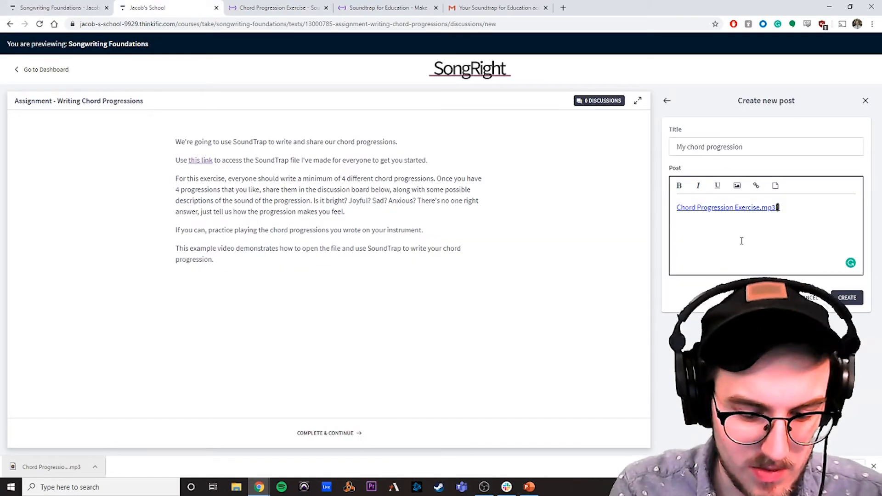
{"action": "type", "text": "E"}
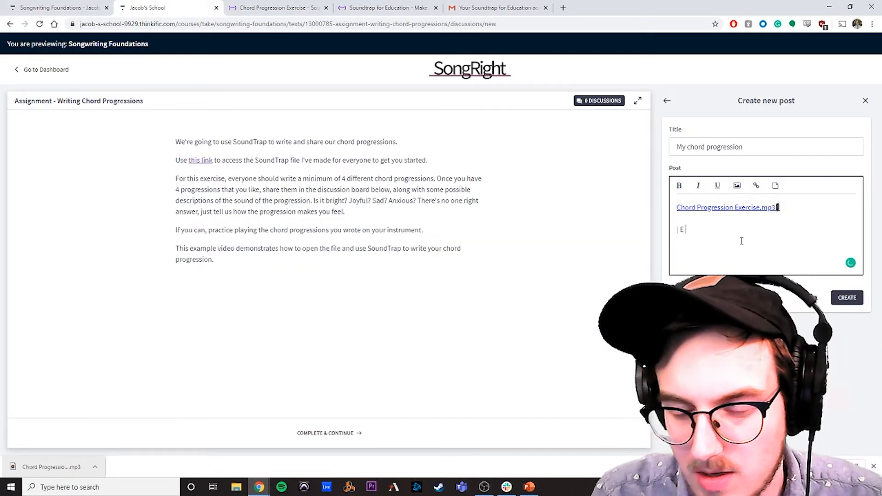
{"action": "type", "text": "m Am |"}
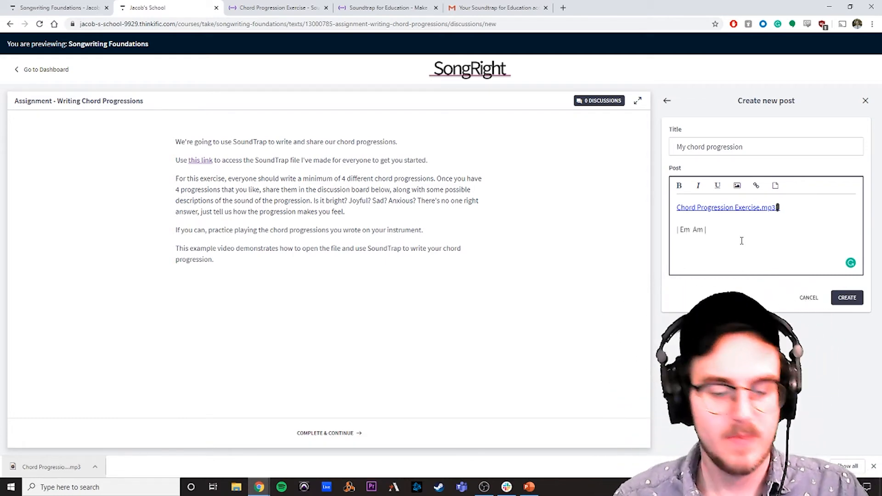
Step: Check the next chords in the studio project and add "Em F |" to the post's chord line
{"action": "left_click", "coordinate": [275, 7]}
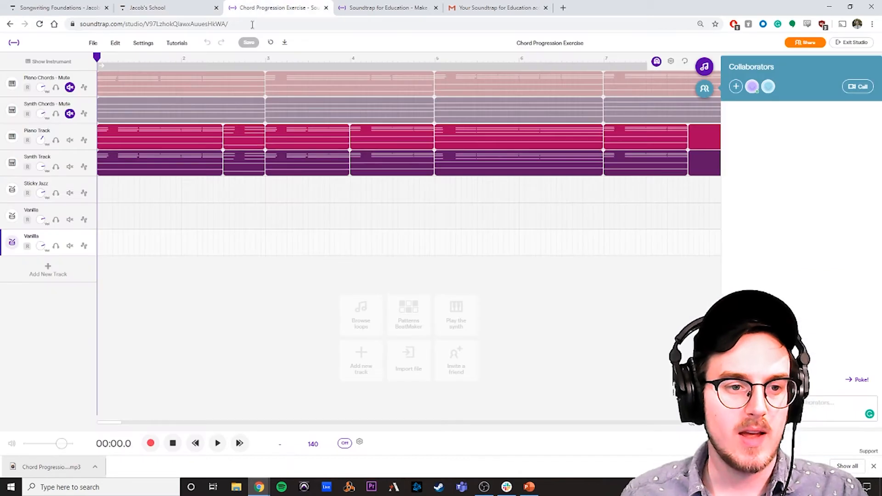
{"action": "left_click", "coordinate": [59, 7]}
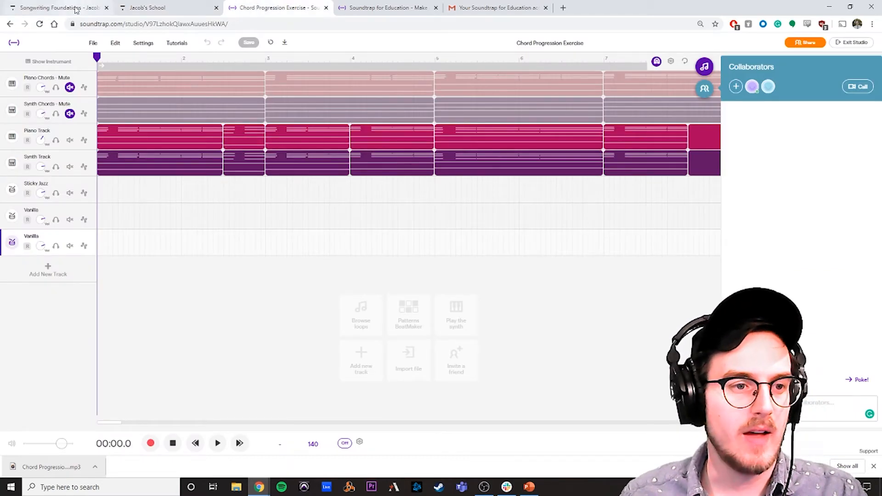
{"action": "left_click", "coordinate": [147, 8]}
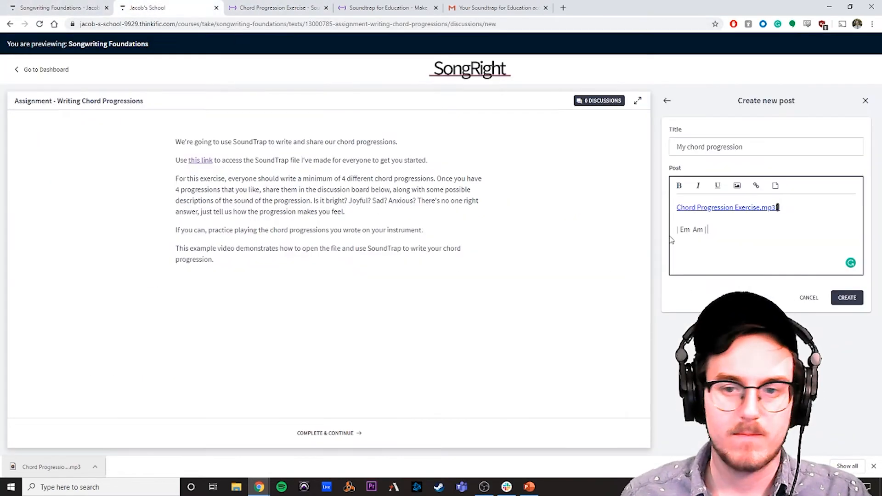
{"action": "type", "text": "Em F"}
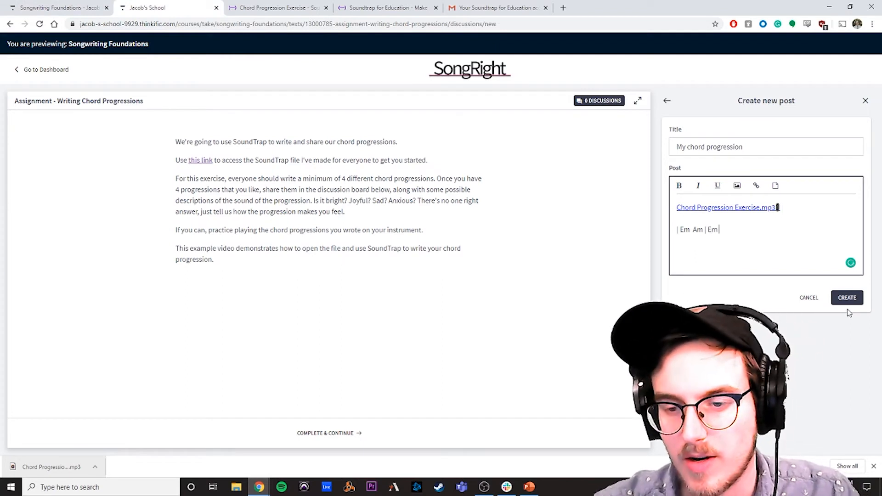
{"action": "type", "text": " |"}
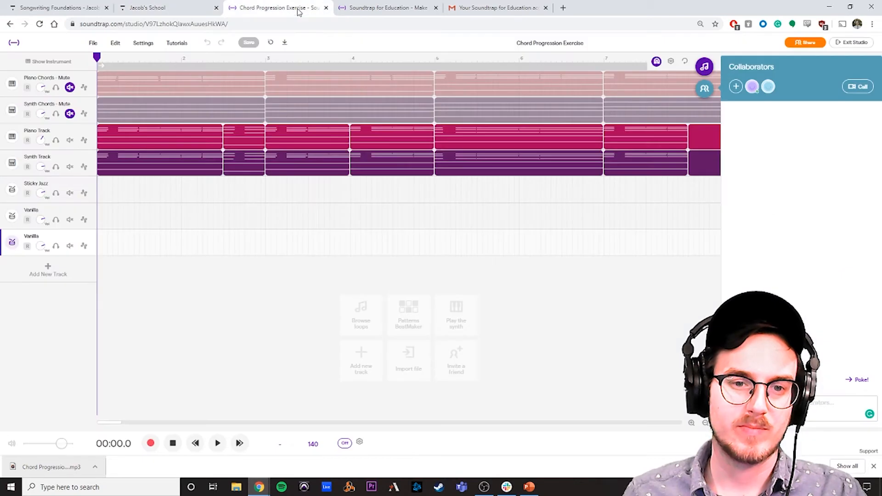
Step: Check the remaining chords in the studio, complete the post's chord line with "G | F G |", and add beat counts 3 1 2 2 4 3 1 beneath
{"action": "left_click", "coordinate": [299, 9]}
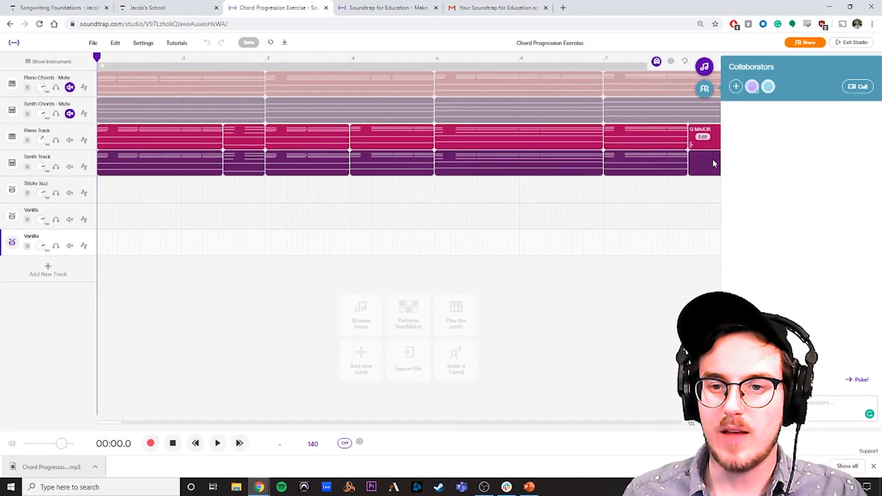
{"action": "left_click", "coordinate": [142, 7]}
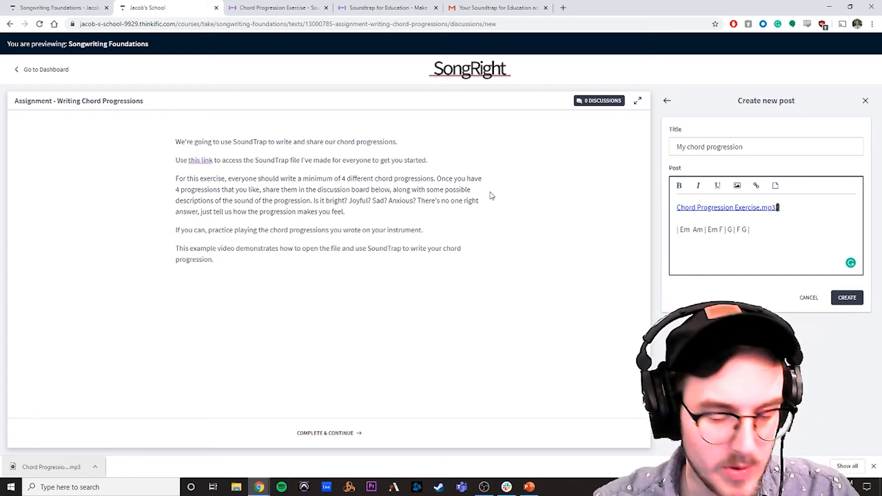
{"action": "type", "text": "1    2   2  4  3 1"}
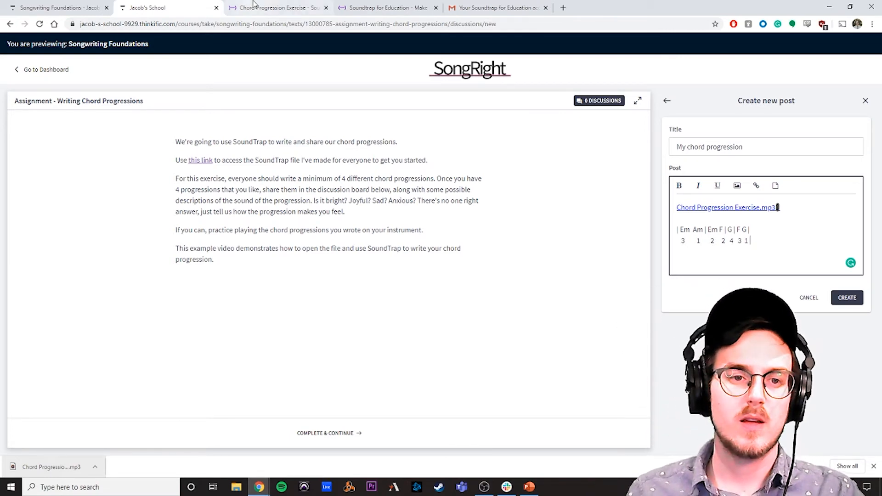
Step: Check the final chord regions' lengths in the studio, correct the last two beat counts in the post to 2 2, and start a new paragraph
{"action": "left_click", "coordinate": [294, 7]}
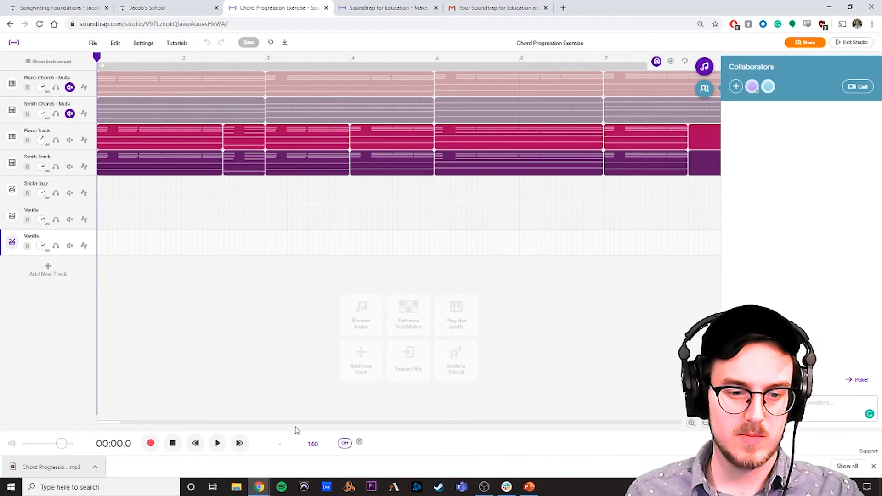
{"action": "left_click", "coordinate": [299, 423]}
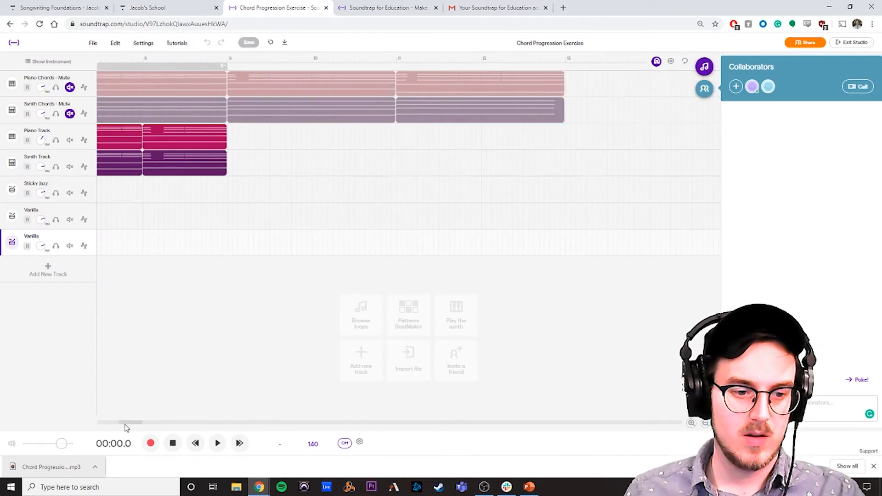
{"action": "left_click_drag", "start_coordinate": [124, 423], "coordinate": [97, 422]}
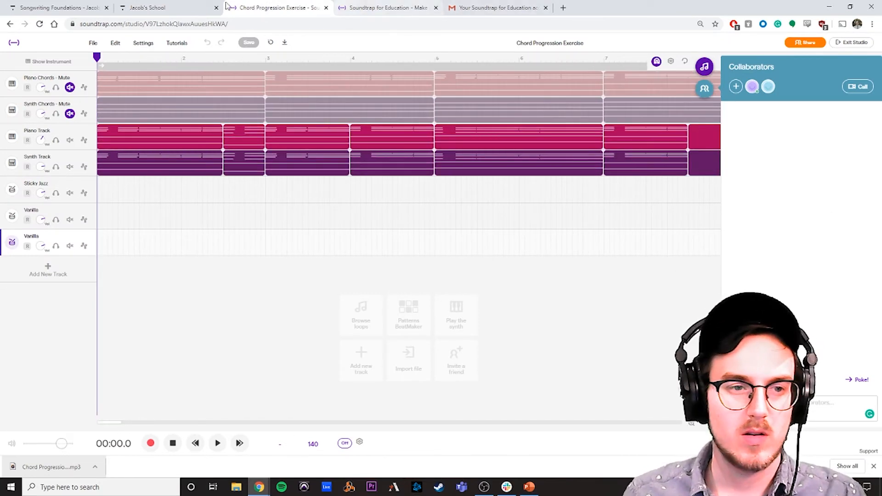
{"action": "left_click", "coordinate": [169, 8]}
{"action": "left_click_drag", "start_coordinate": [750, 242], "coordinate": [741, 244]}
{"action": "key", "text": "BackSpace"}
{"action": "key", "text": "BackSpace"}
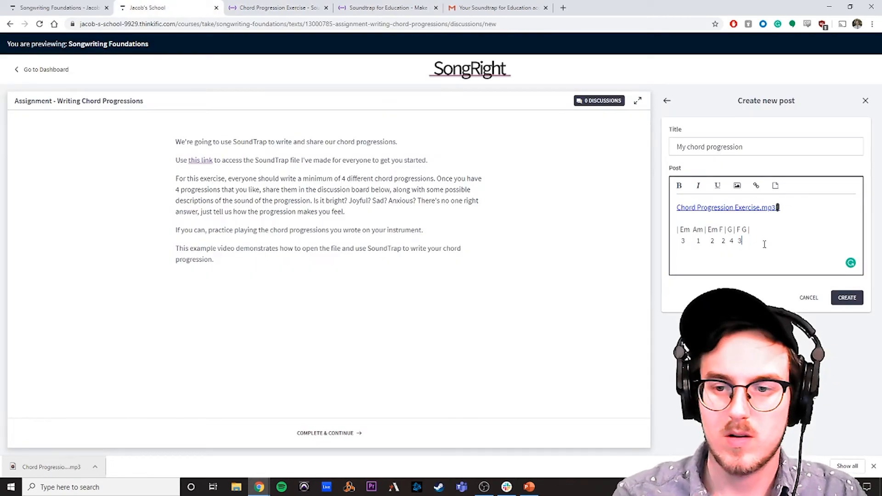
{"action": "type", "text": "2 2"}
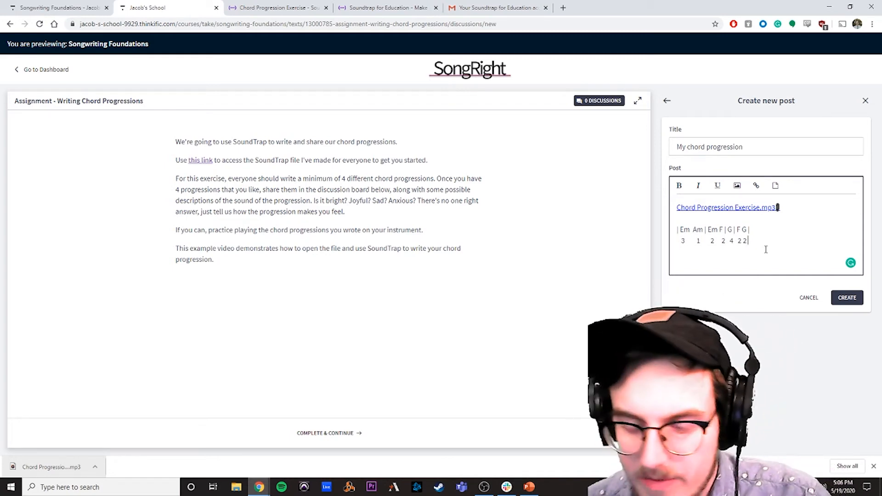
{"action": "key", "text": "Return"}
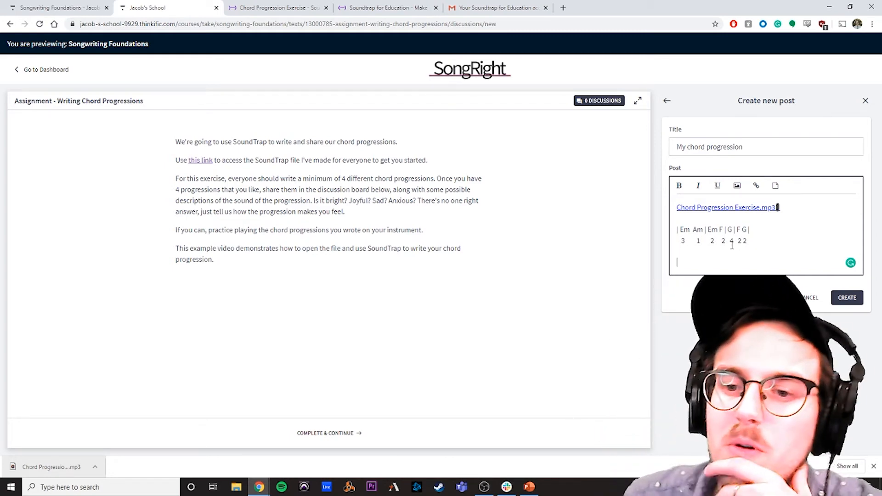
Step: Play the chord progression in the Soundtrap studio through the end of bar 8 to judge its mood, and stop playback
{"action": "left_click", "coordinate": [495, 7]}
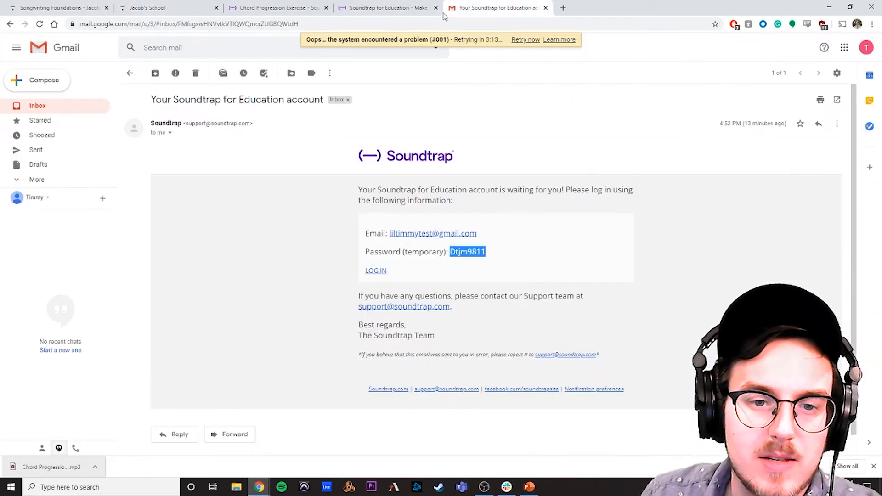
{"action": "left_click", "coordinate": [248, 8]}
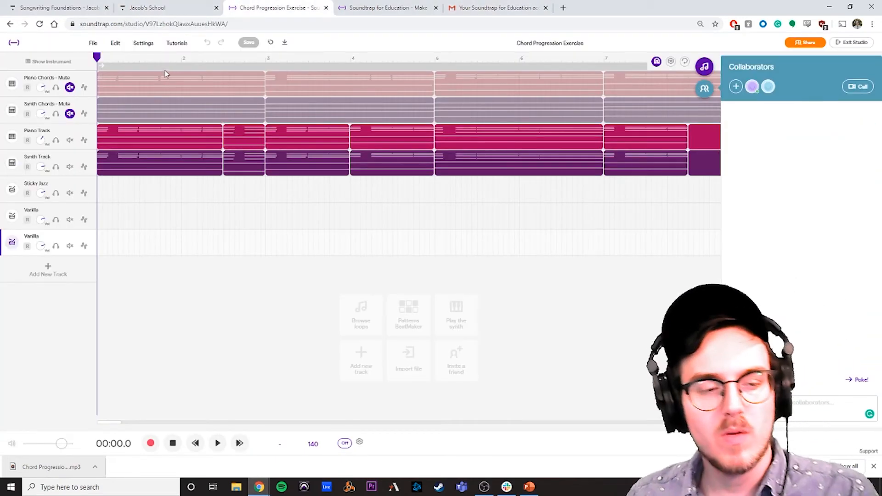
{"action": "key", "text": "space"}
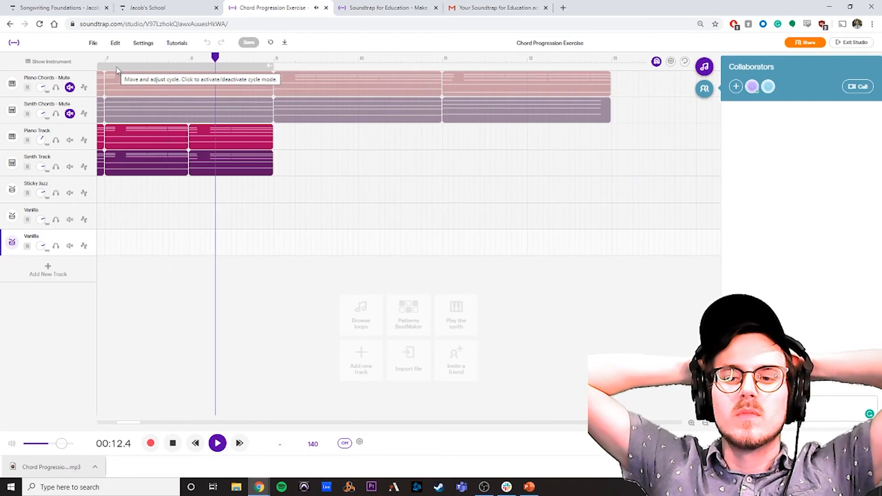
{"action": "key", "text": "space"}
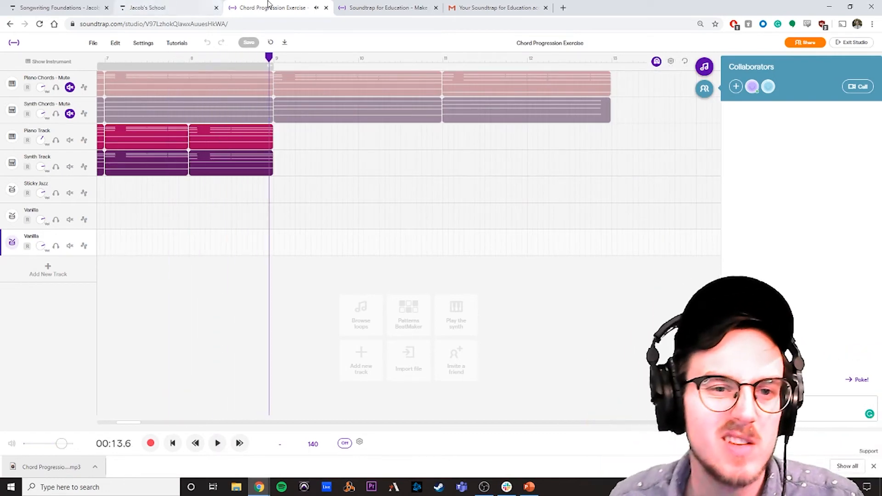
Step: Describe the progression in the discussion post as "Hopefull, longer progression, tired"
{"action": "left_click", "coordinate": [371, 9]}
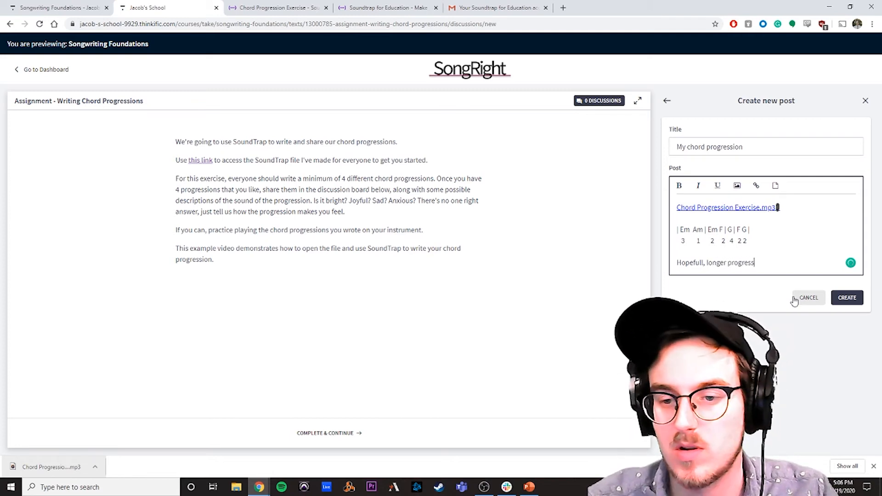
{"action": "type", "text": "ion,"}
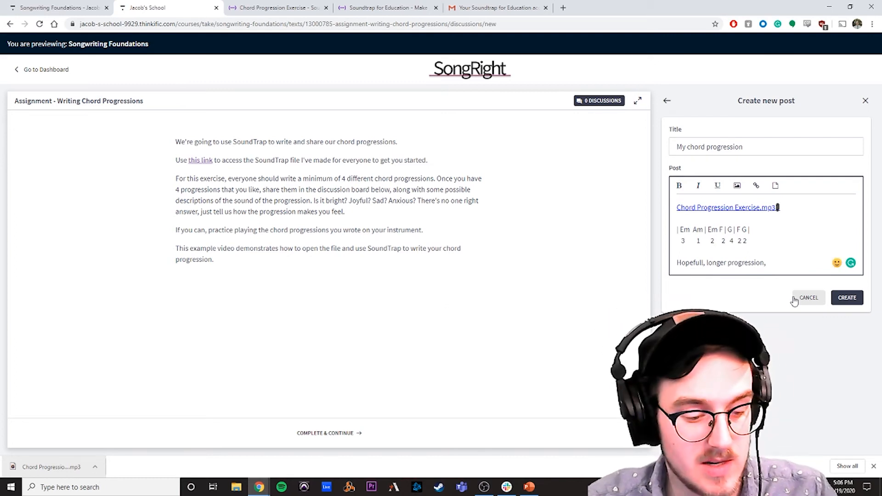
{"action": "type", "text": "tired"}
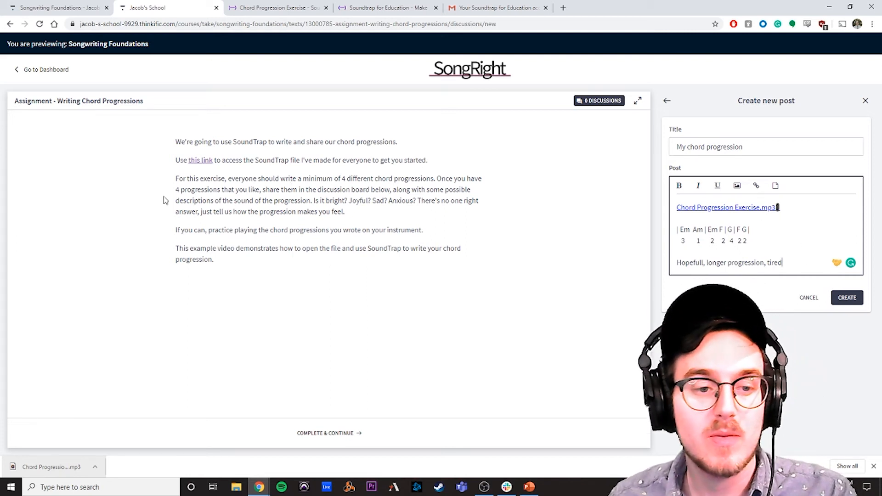
Step: Publish the "My chord progression" post and open it on the discussion board
{"action": "double_click", "coordinate": [178, 190]}
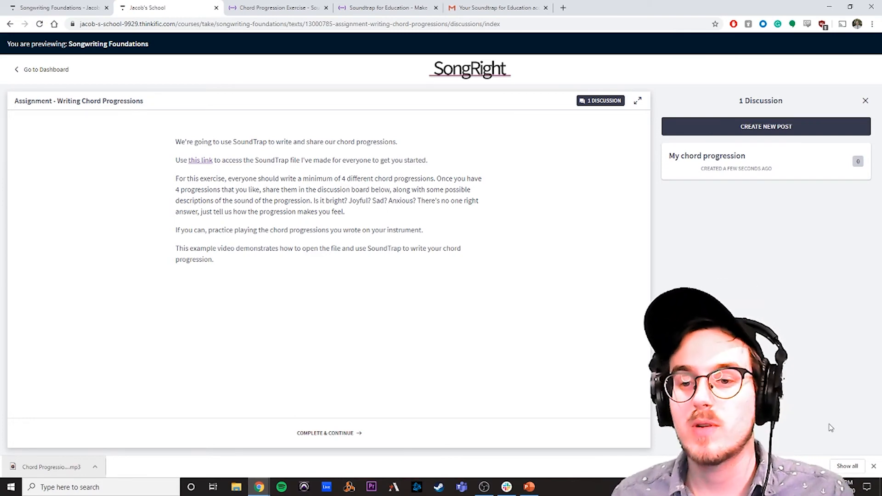
{"action": "left_click", "coordinate": [707, 154]}
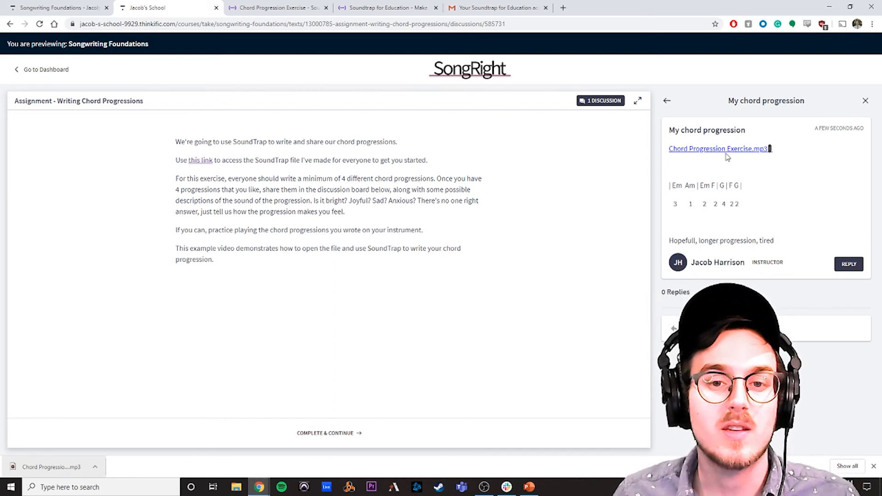
Step: Switch to the Soundtrap for Education page
{"action": "left_click", "coordinate": [389, 7]}
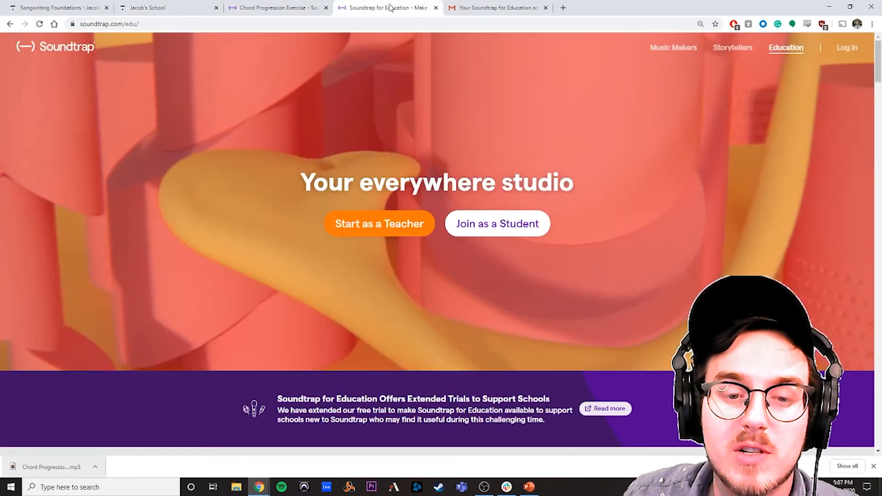
Step: Return to the Chord Progression Exercise studio and show the instrument of the Piano Track
{"action": "left_click", "coordinate": [496, 8]}
{"action": "left_click", "coordinate": [276, 8]}
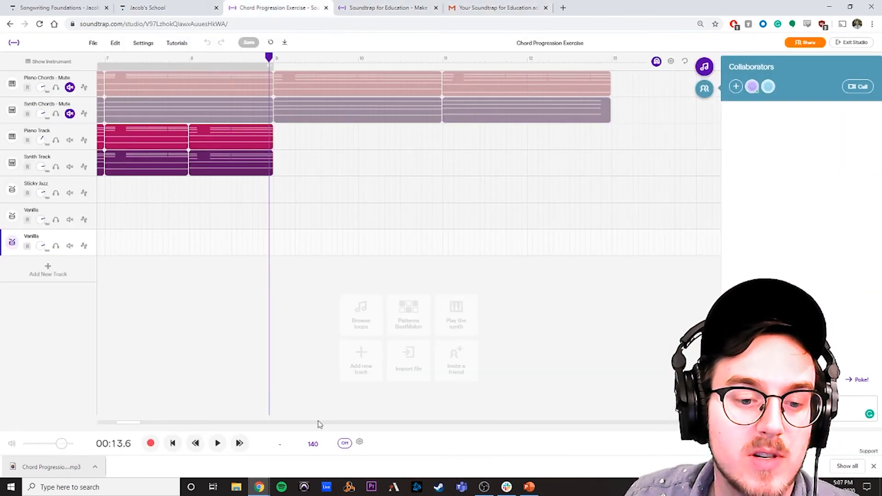
{"action": "left_click", "coordinate": [232, 422]}
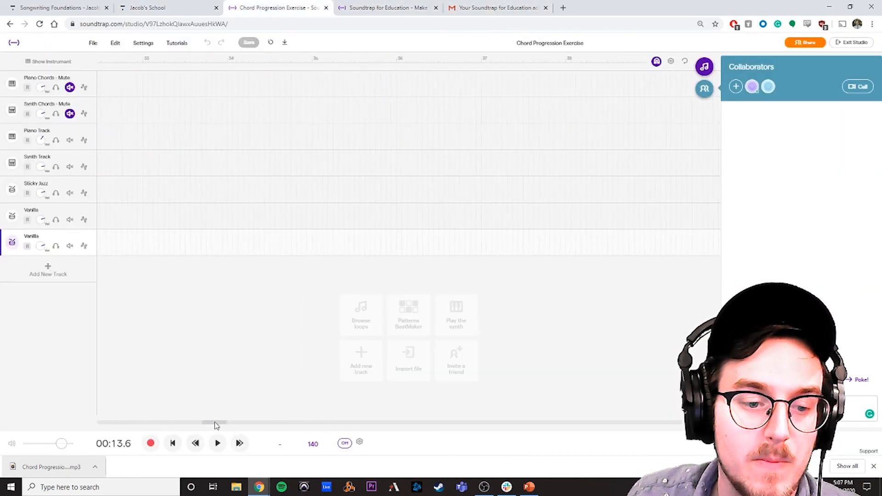
{"action": "left_click_drag", "start_coordinate": [216, 423], "coordinate": [67, 423]}
{"action": "left_click", "coordinate": [37, 131]}
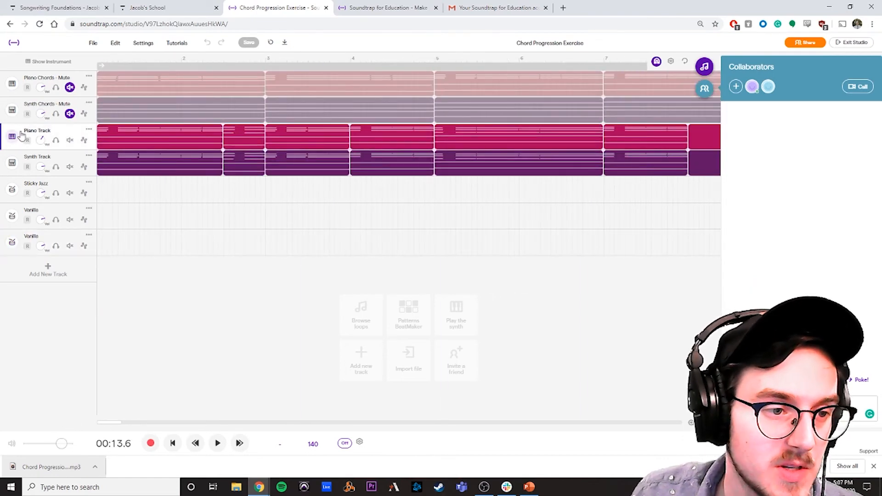
{"action": "left_click", "coordinate": [12, 136]}
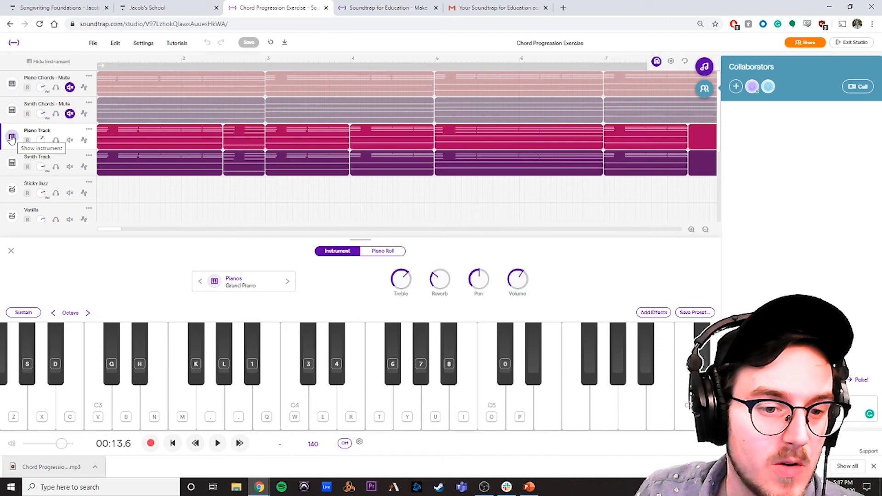
Step: Change the Piano Track's instrument preset to String Section from the Strings category
{"action": "left_click", "coordinate": [248, 285]}
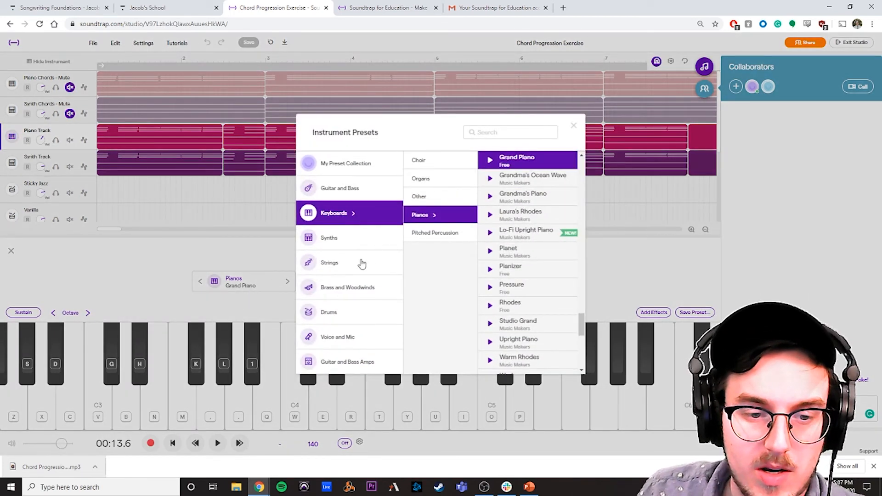
{"action": "left_click", "coordinate": [363, 263]}
{"action": "scroll", "coordinate": [552, 230], "scroll_direction": "up", "scroll_amount": 3}
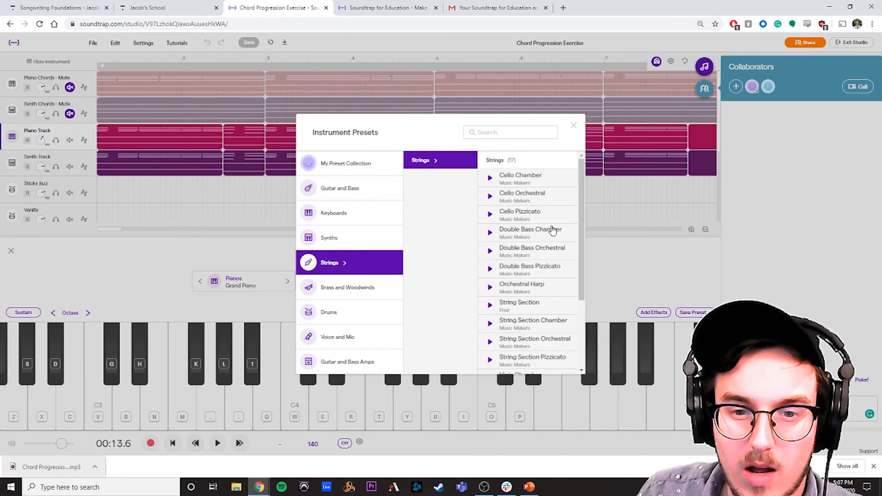
{"action": "scroll", "coordinate": [542, 257], "scroll_direction": "down", "scroll_amount": 1}
{"action": "left_click", "coordinate": [540, 267]}
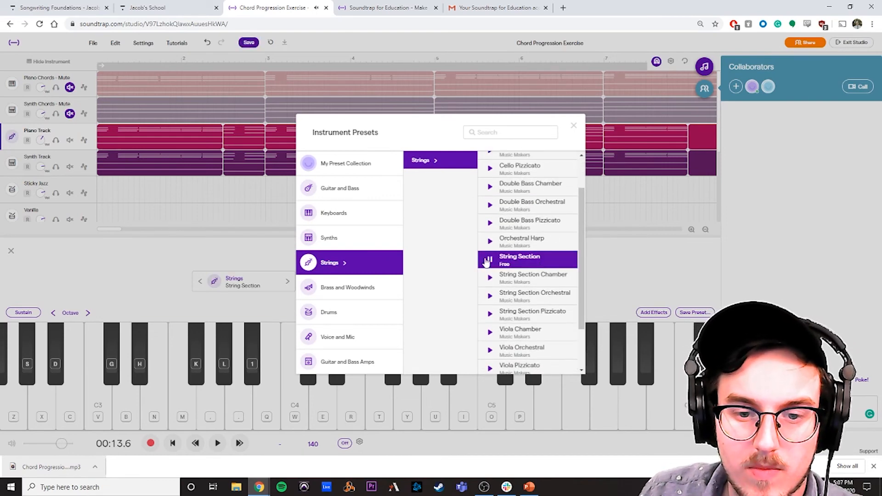
{"action": "left_click", "coordinate": [512, 261]}
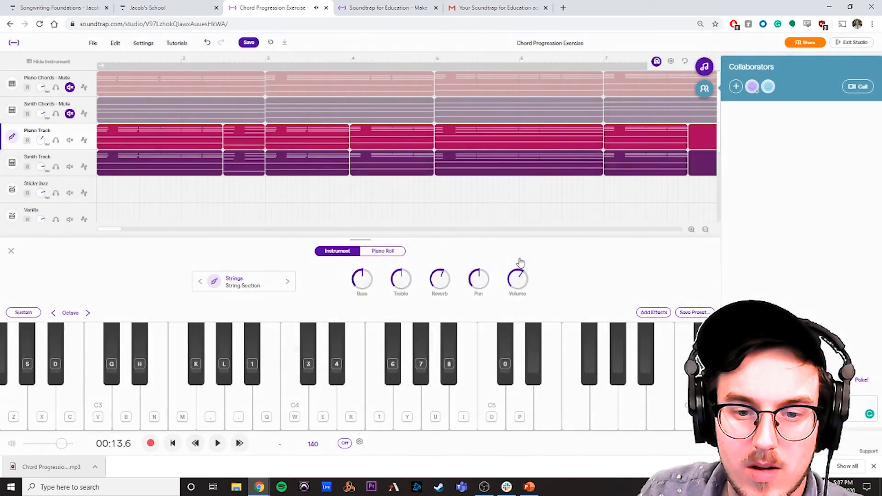
Step: Turn on looping for the progression and play it from the start into bar 3 to hear the new strings sound
{"action": "left_click", "coordinate": [125, 64]}
{"action": "left_click", "coordinate": [101, 59]}
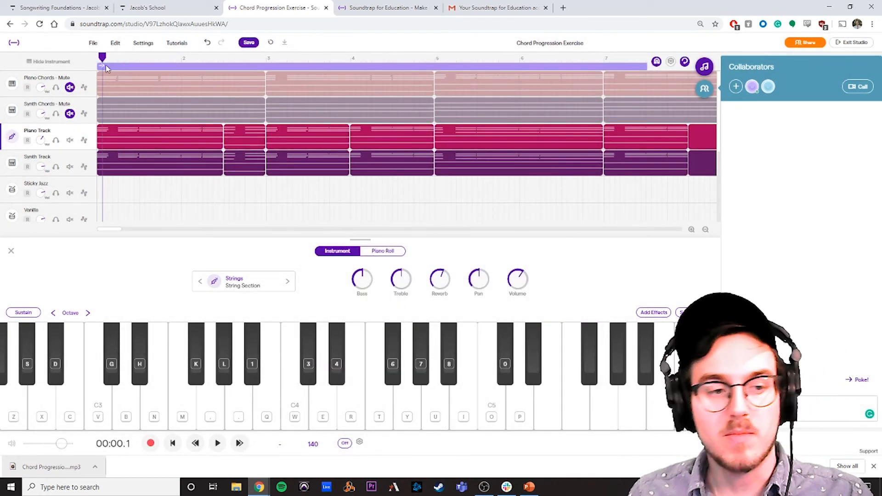
{"action": "key", "text": "space"}
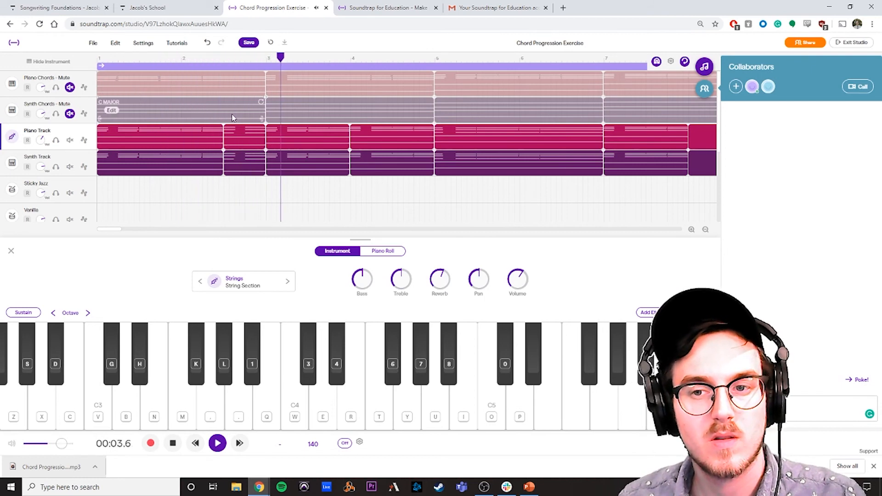
{"action": "key", "text": "space"}
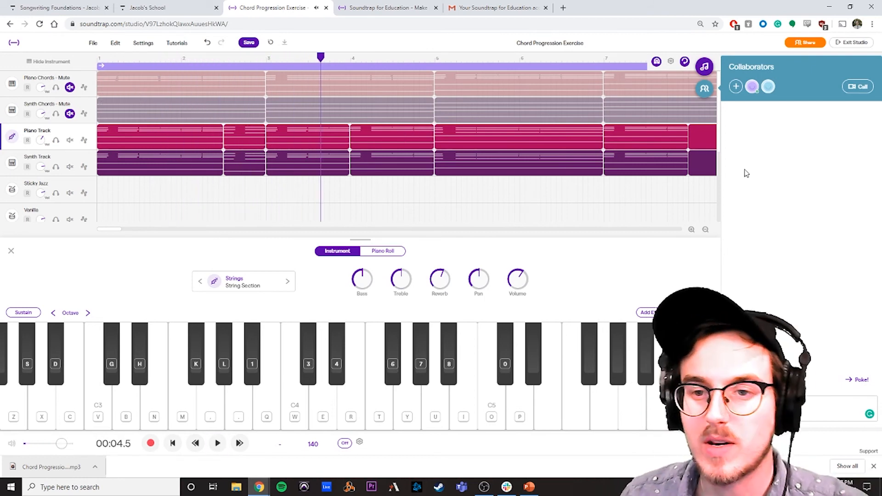
Step: Hide the collaborators chat to widen the studio's track view
{"action": "left_click", "coordinate": [704, 88]}
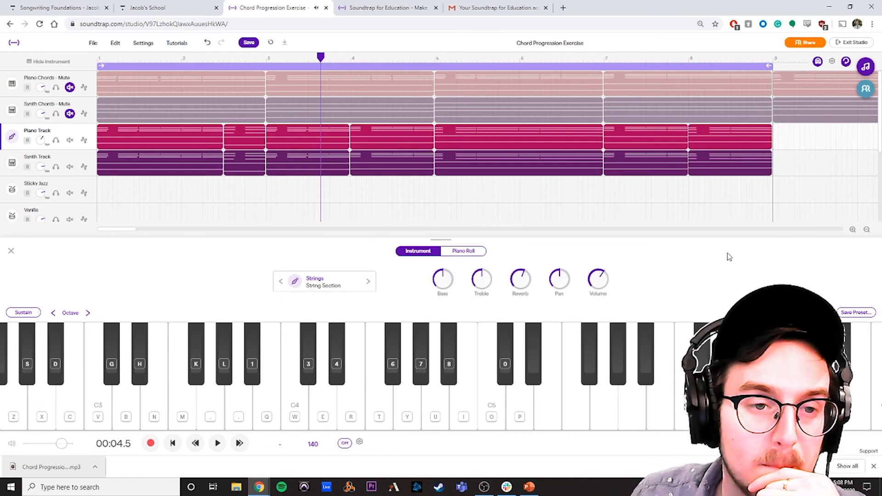